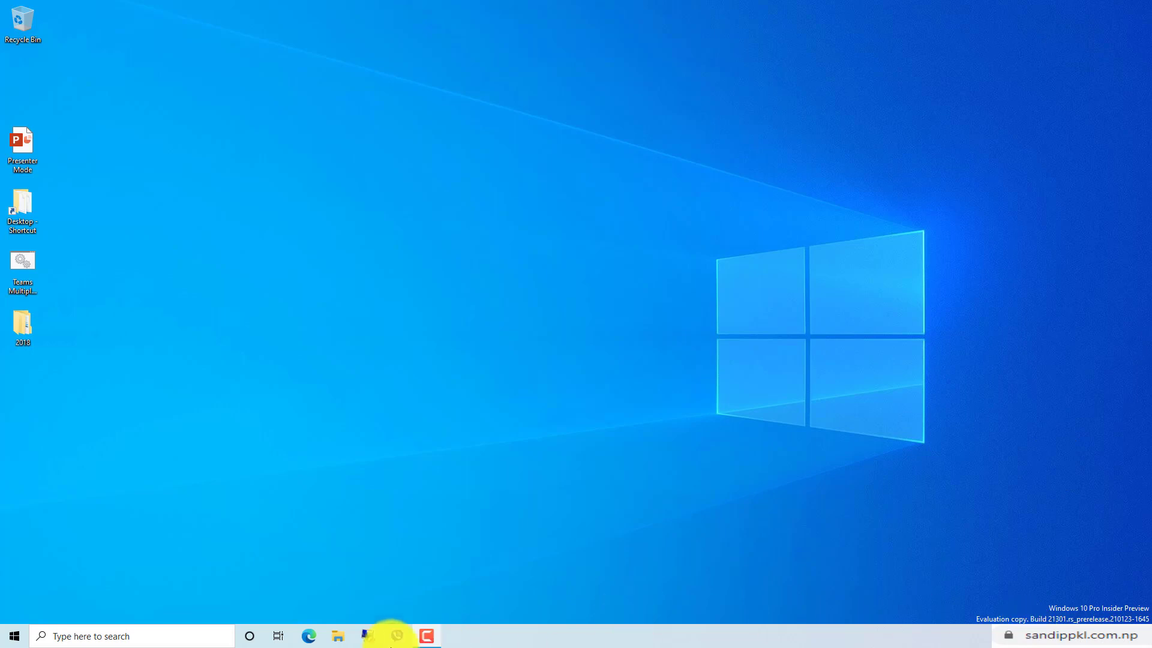
Launch Microsoft Teams by searching 'tea' in Windows search.
click(96, 635)
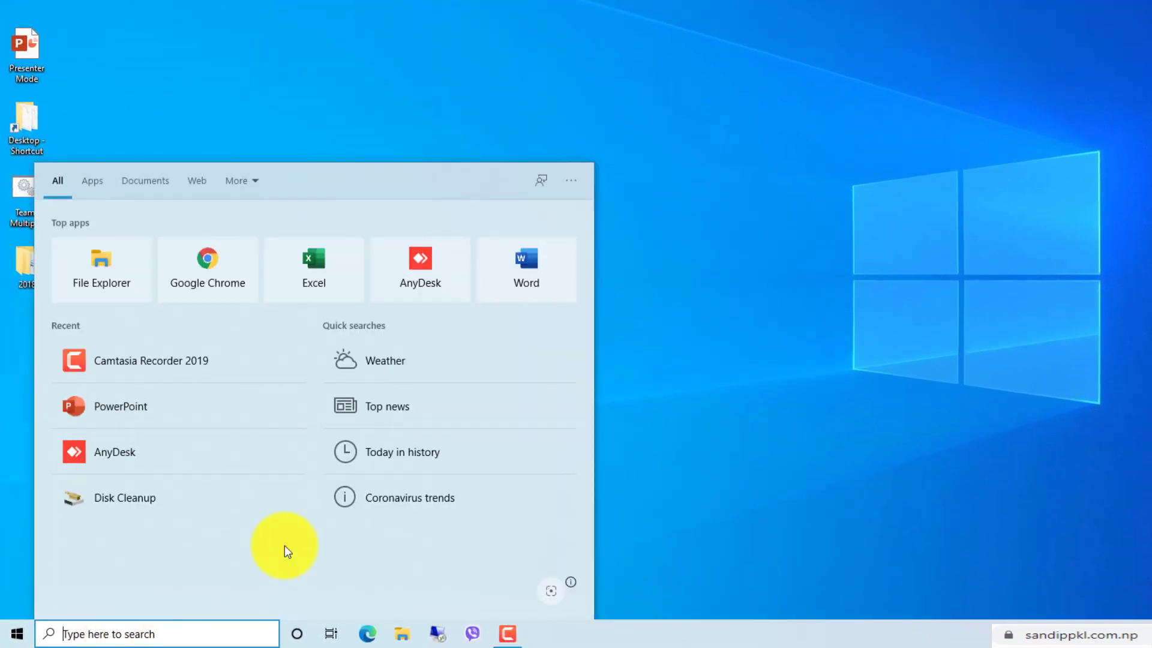
text(tea)
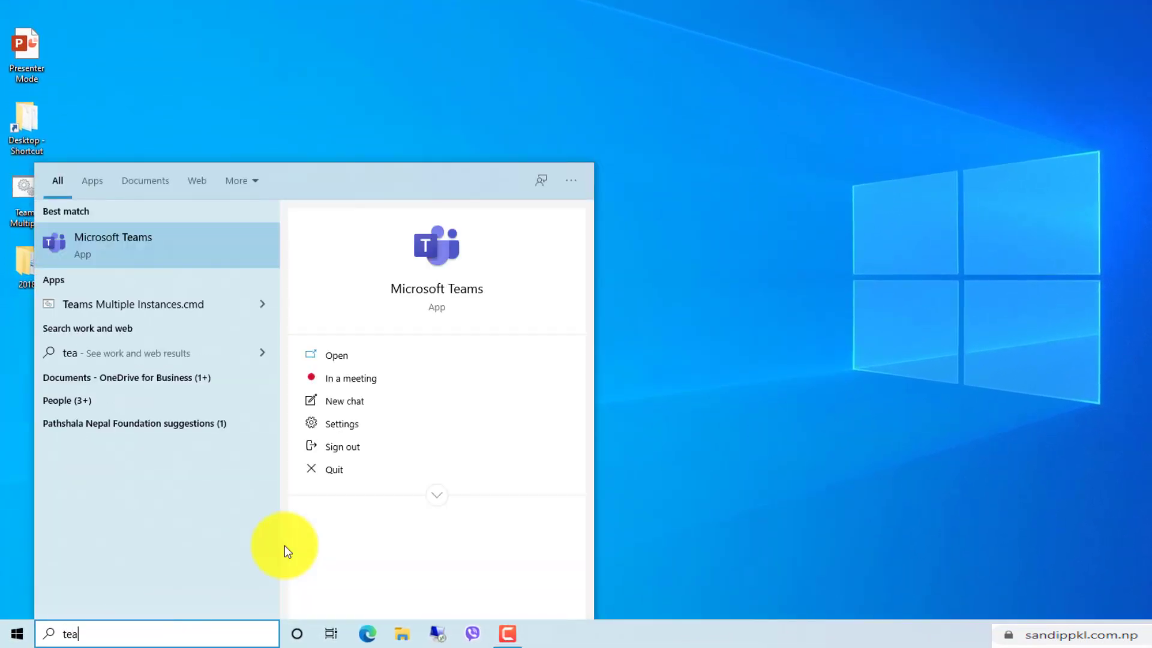
key(Escape)
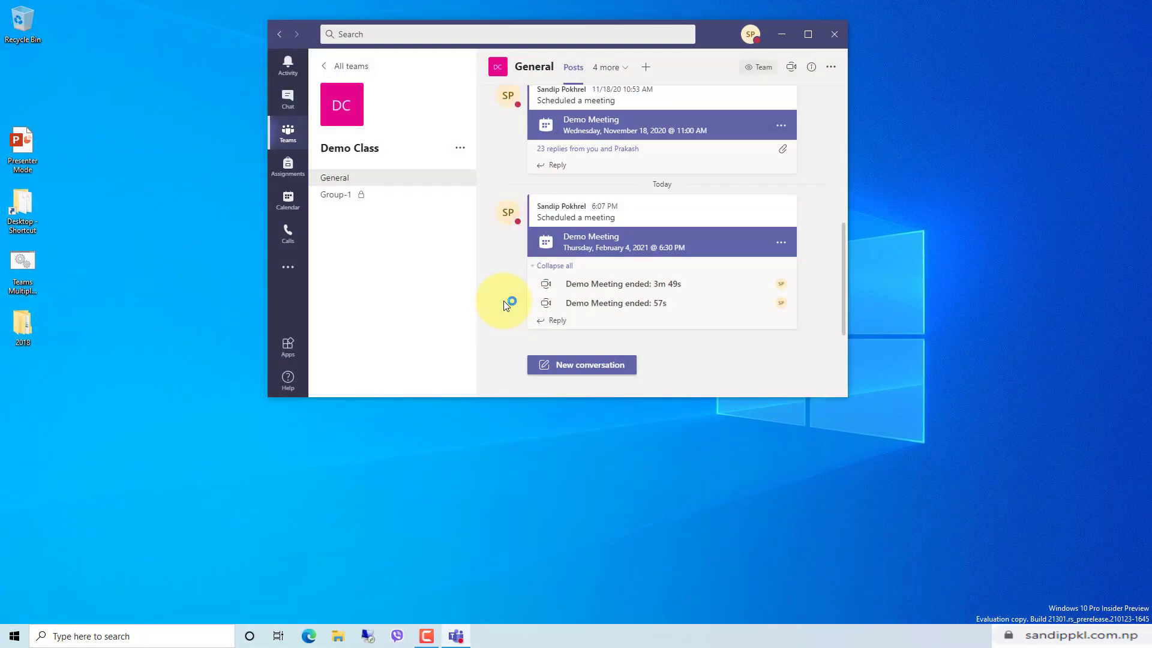
Join the February 4 Demo Meeting from its channel post and dismiss the no-microphone warning.
click(654, 243)
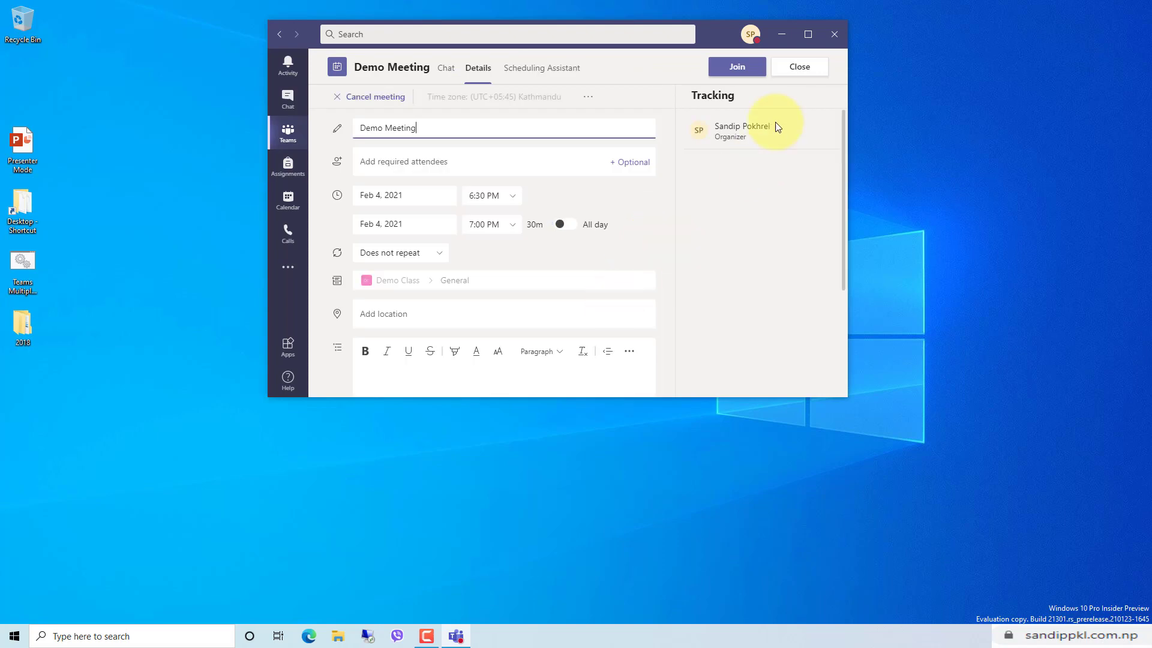
click(738, 66)
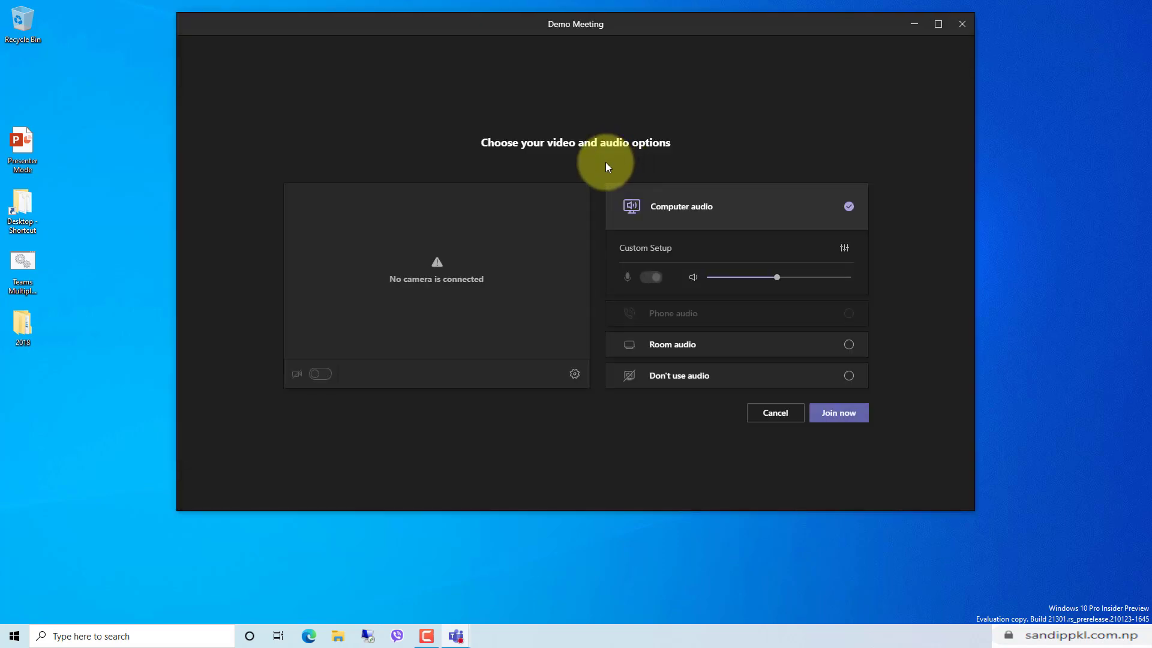
click(825, 420)
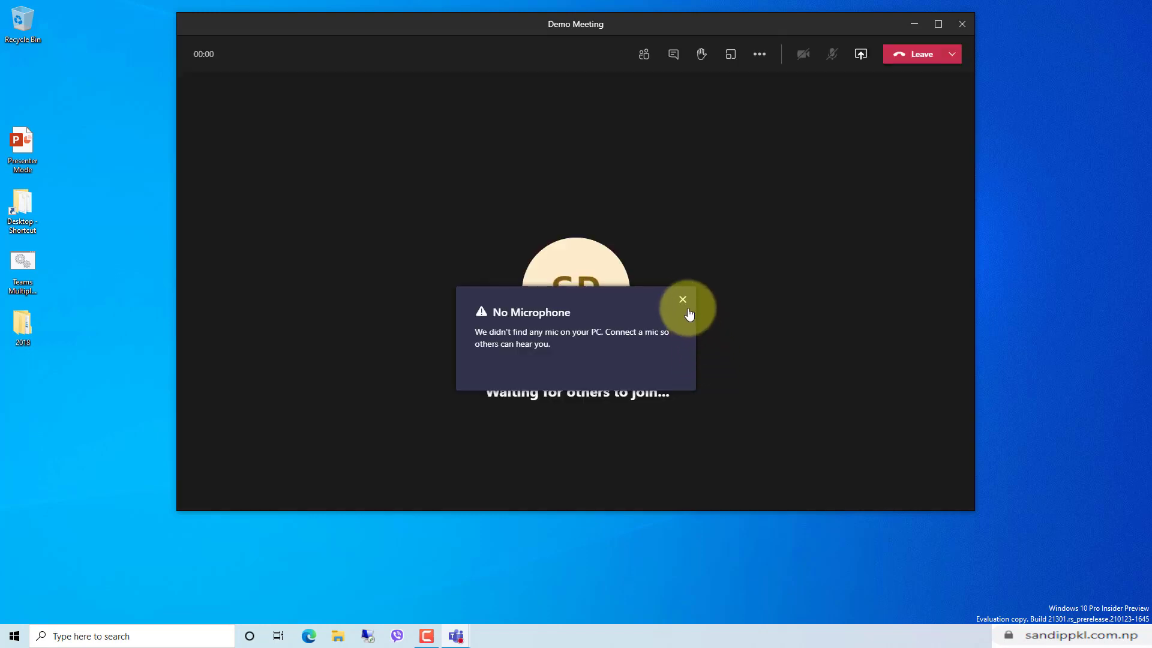
click(688, 300)
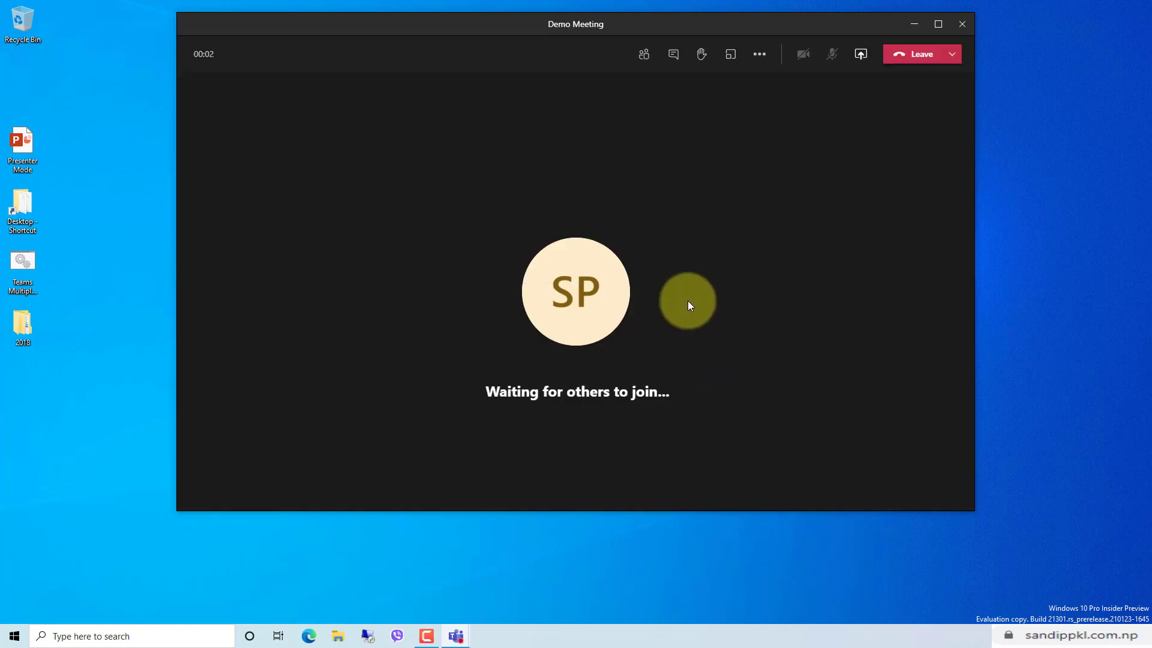
drag(611, 23, 657, 44)
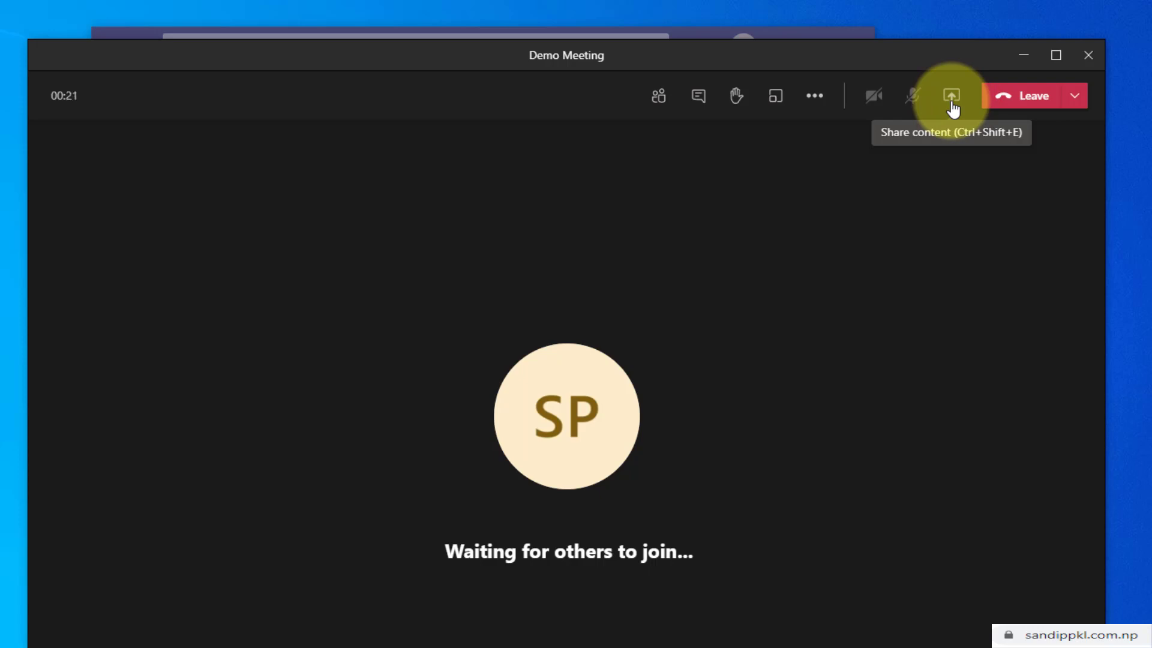
Show the Share content tray with the PowerPoint Browse upload options.
click(951, 97)
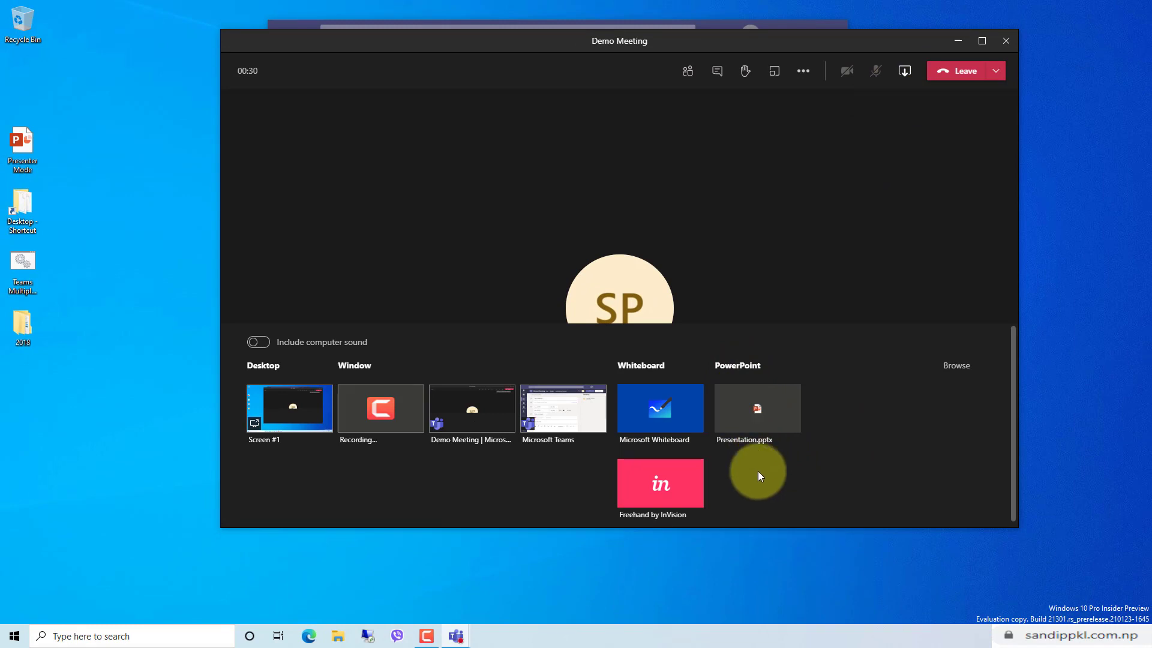
click(955, 375)
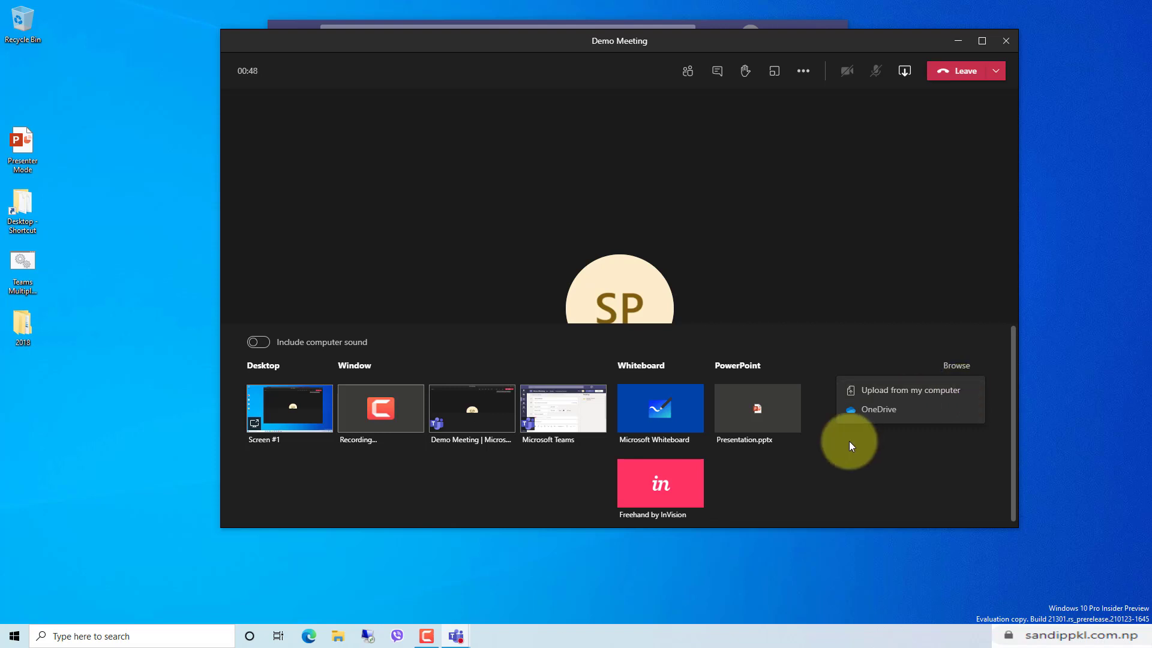
Upload Presenter Mode.pptx from the Desktop into the meeting.
click(893, 396)
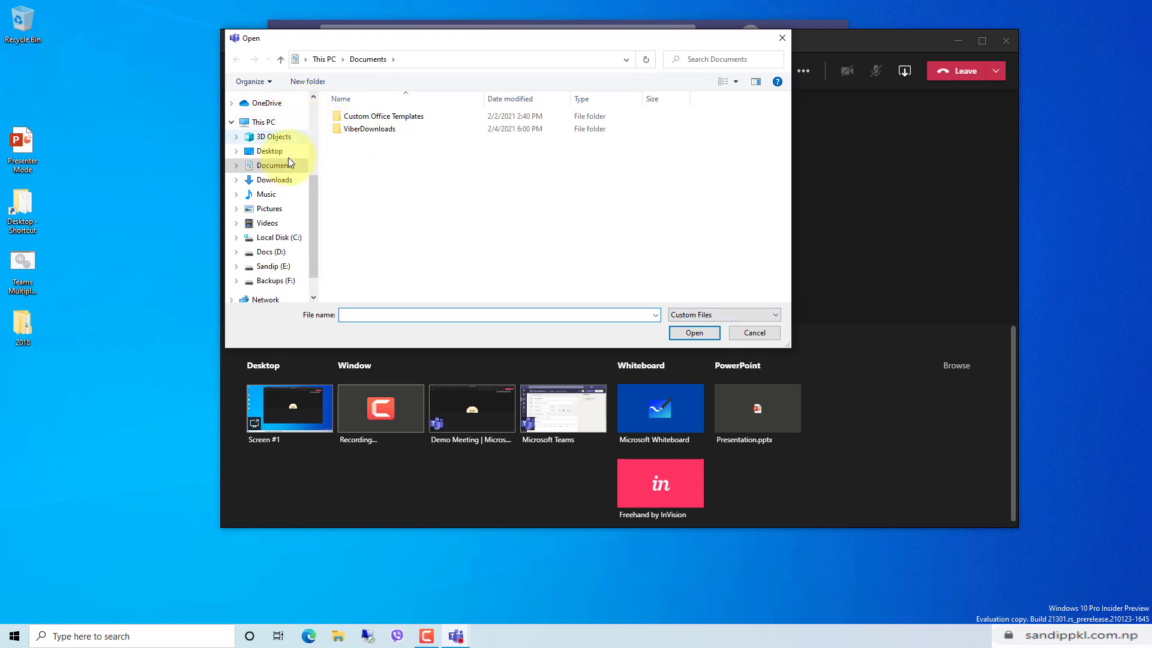
click(270, 151)
double_click(502, 128)
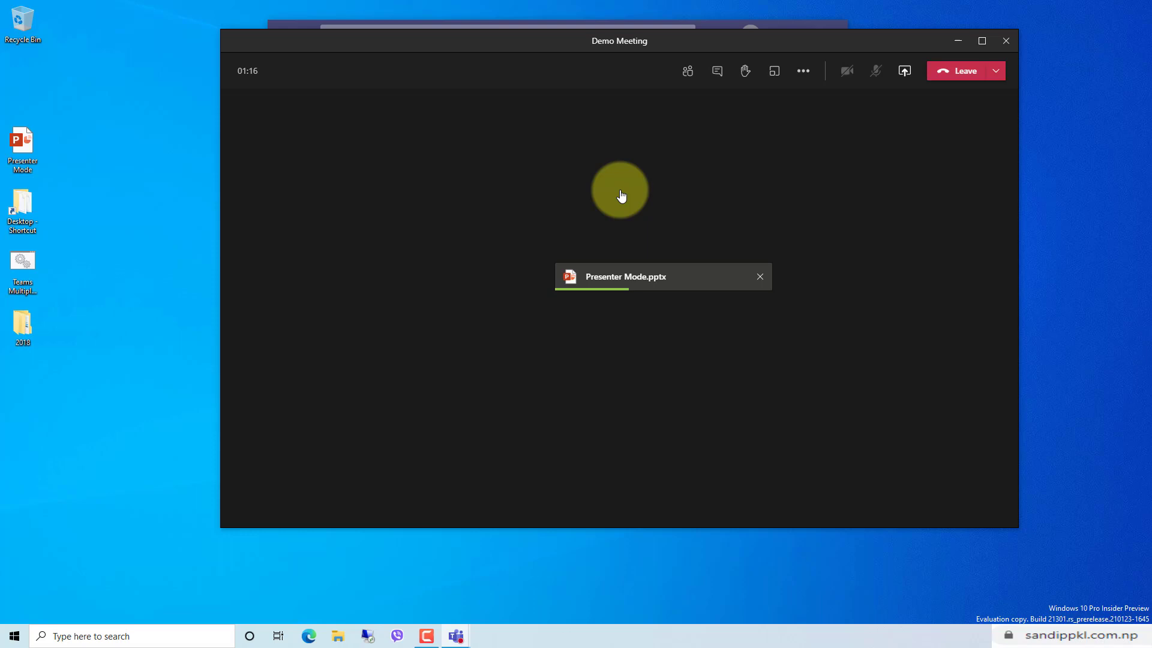
Open a second Teams instance from the Teams Multiple Instances desktop shortcut.
click(28, 262)
right_click(28, 260)
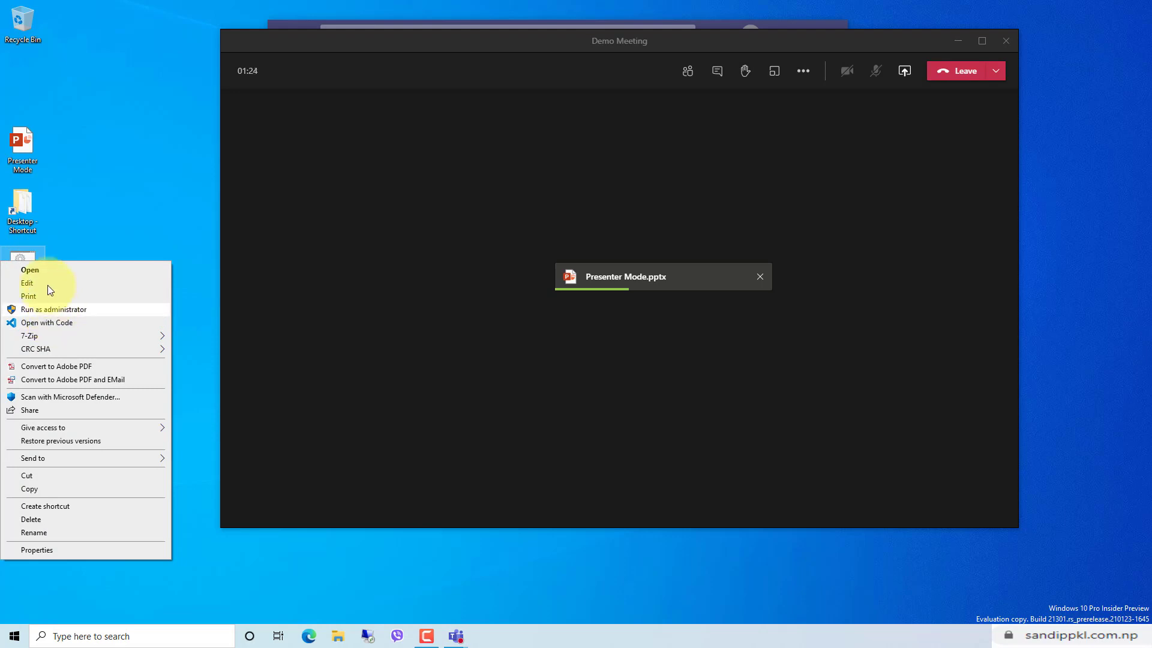
click(42, 272)
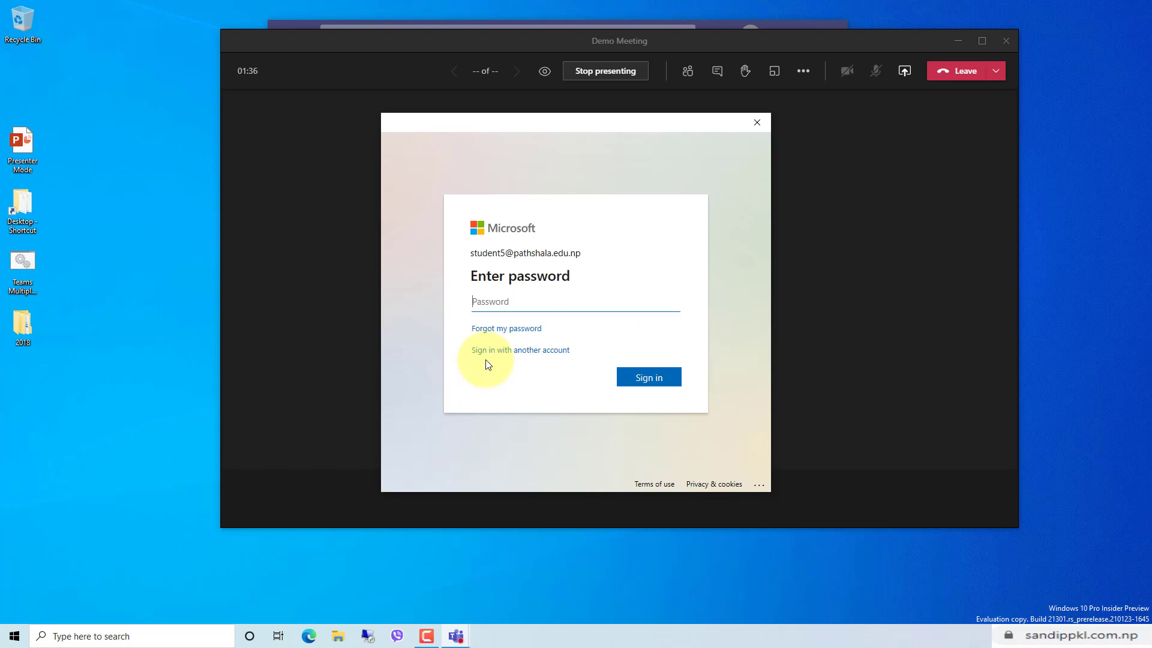
Sign in to the second instance with another account's e-mail and password, for this app only.
click(501, 351)
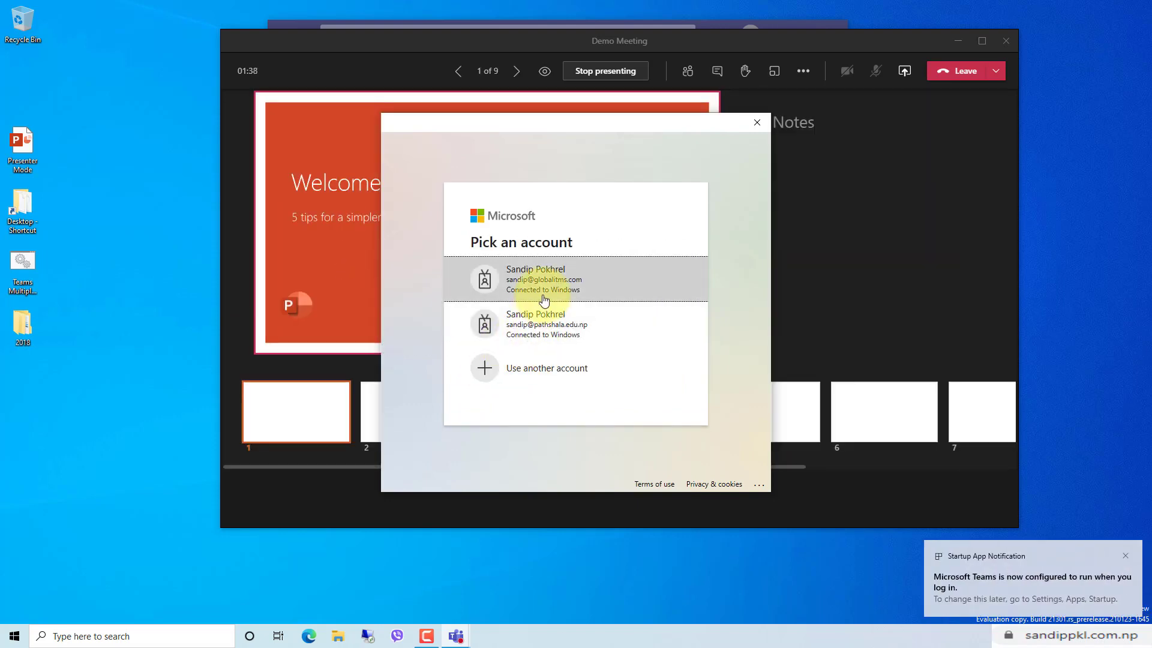
click(562, 365)
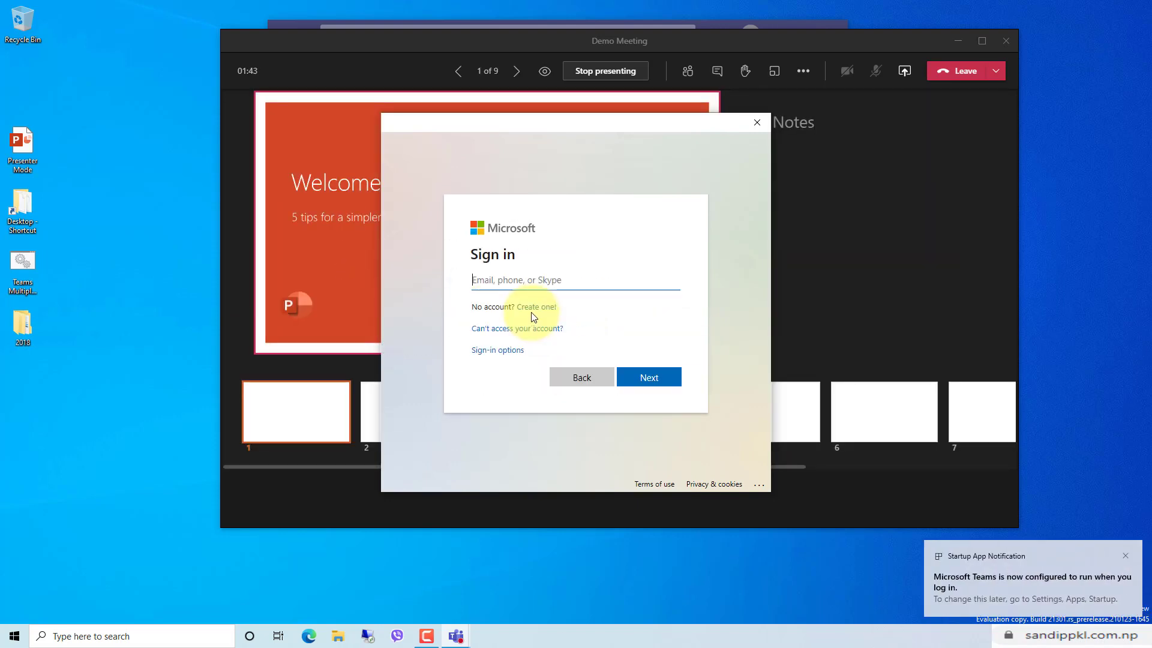
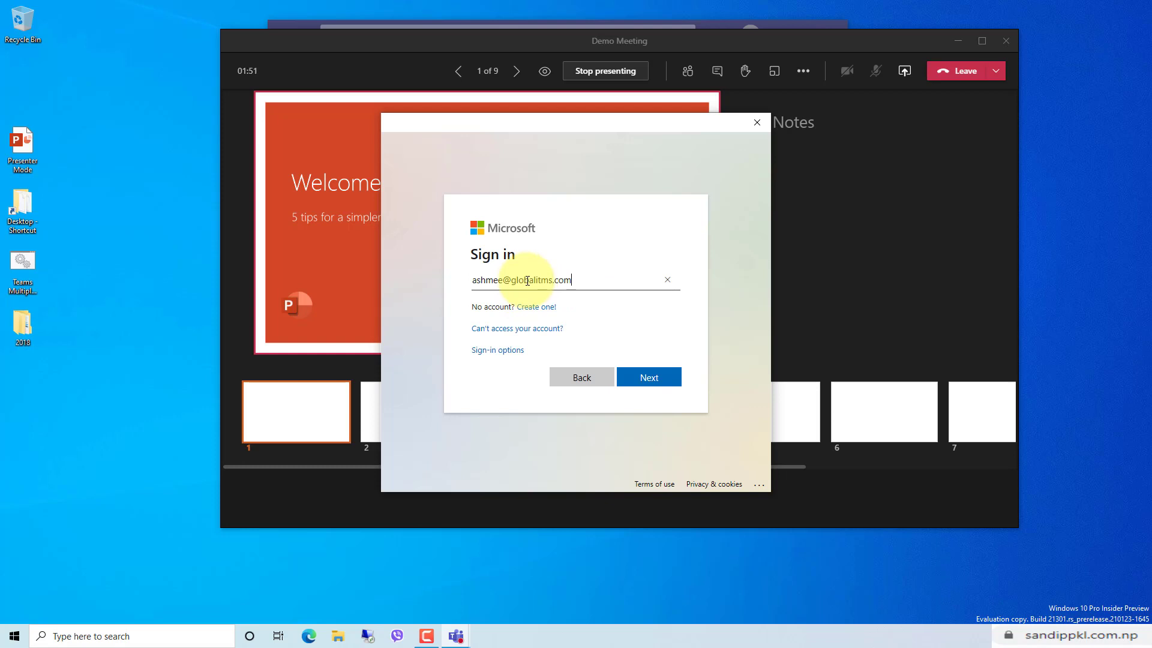
key(Return)
text(***********)
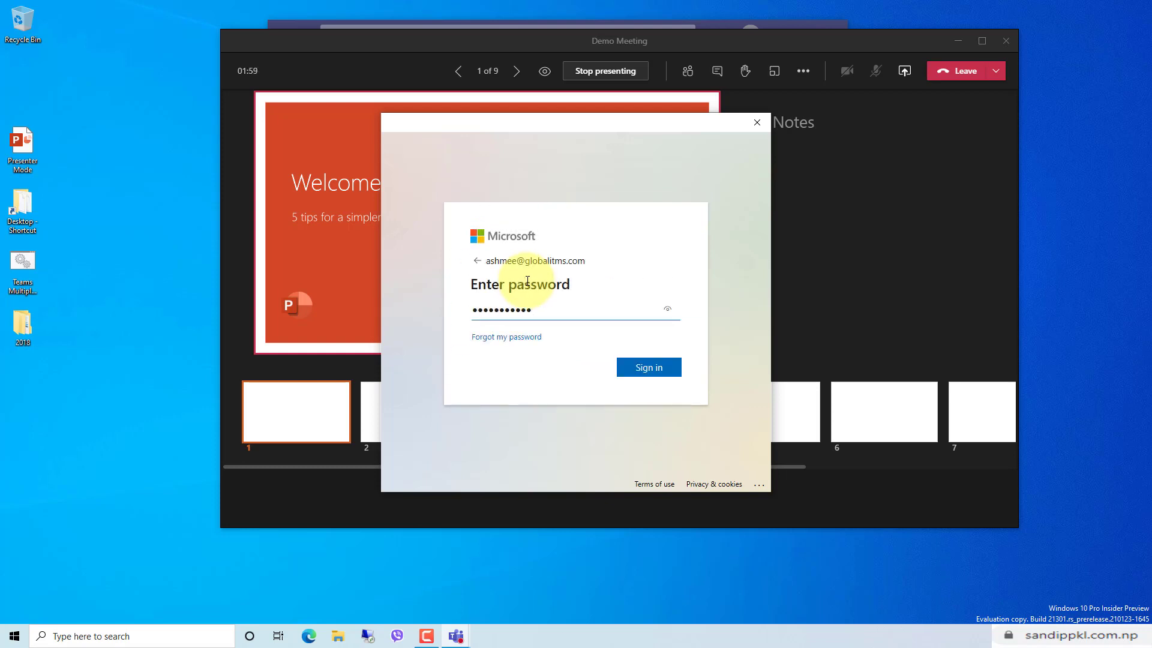
key(Return)
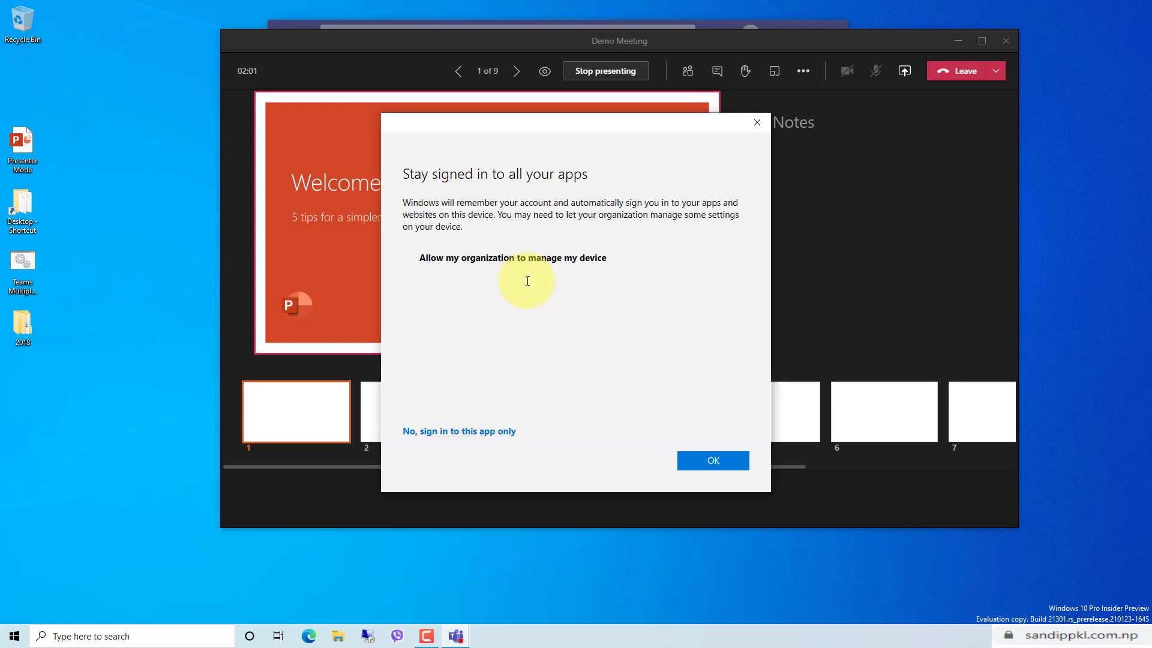
click(527, 258)
click(453, 433)
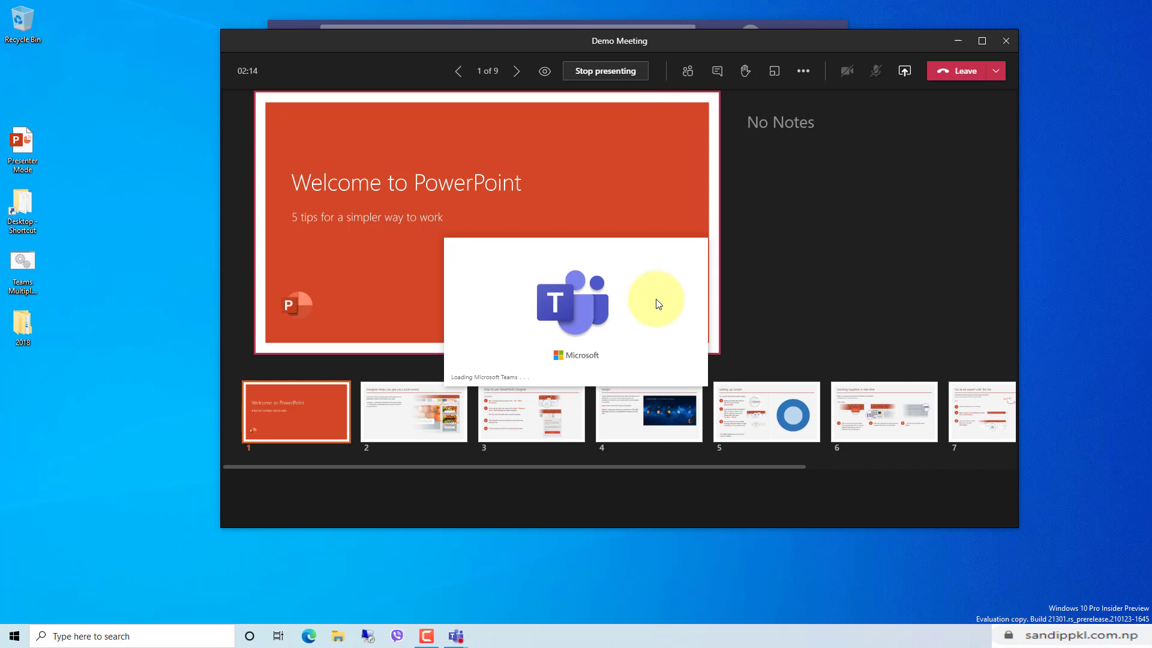
Open the Demo Class General channel in the second account, clearing the welcome message and tips.
click(1076, 236)
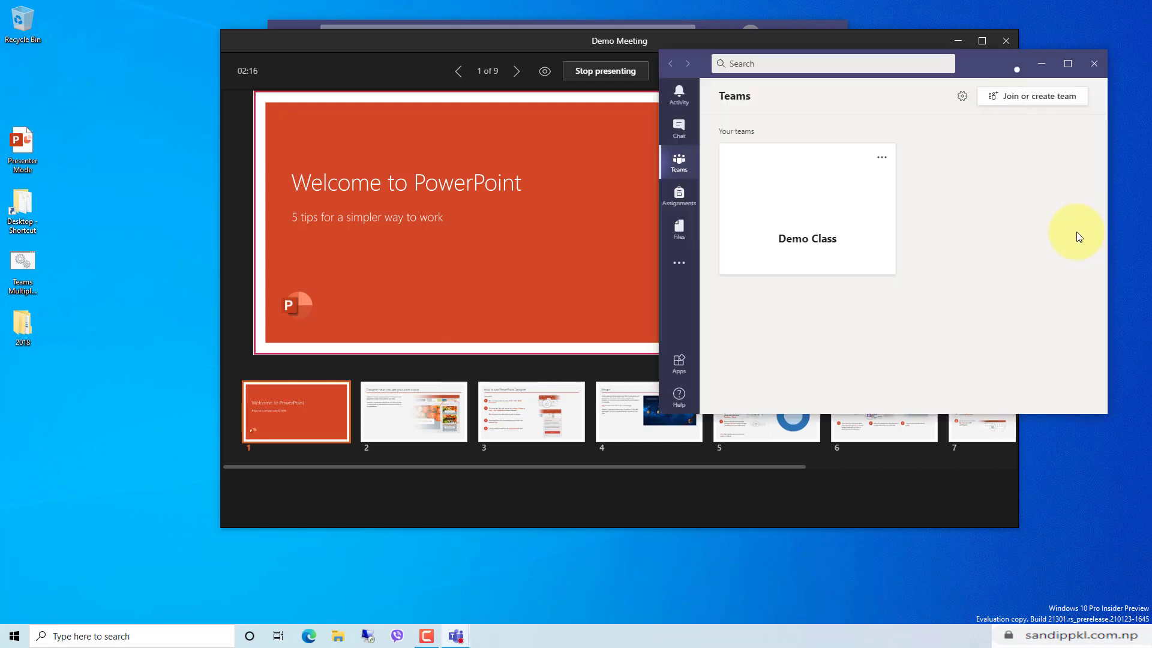
click(843, 251)
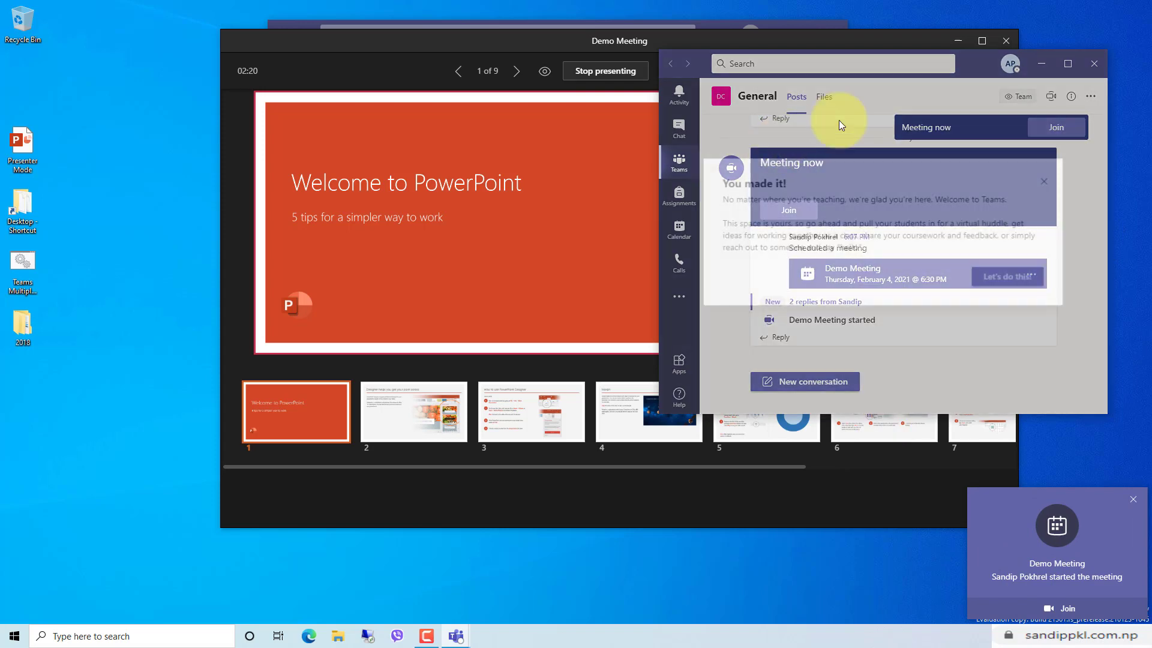
click(987, 356)
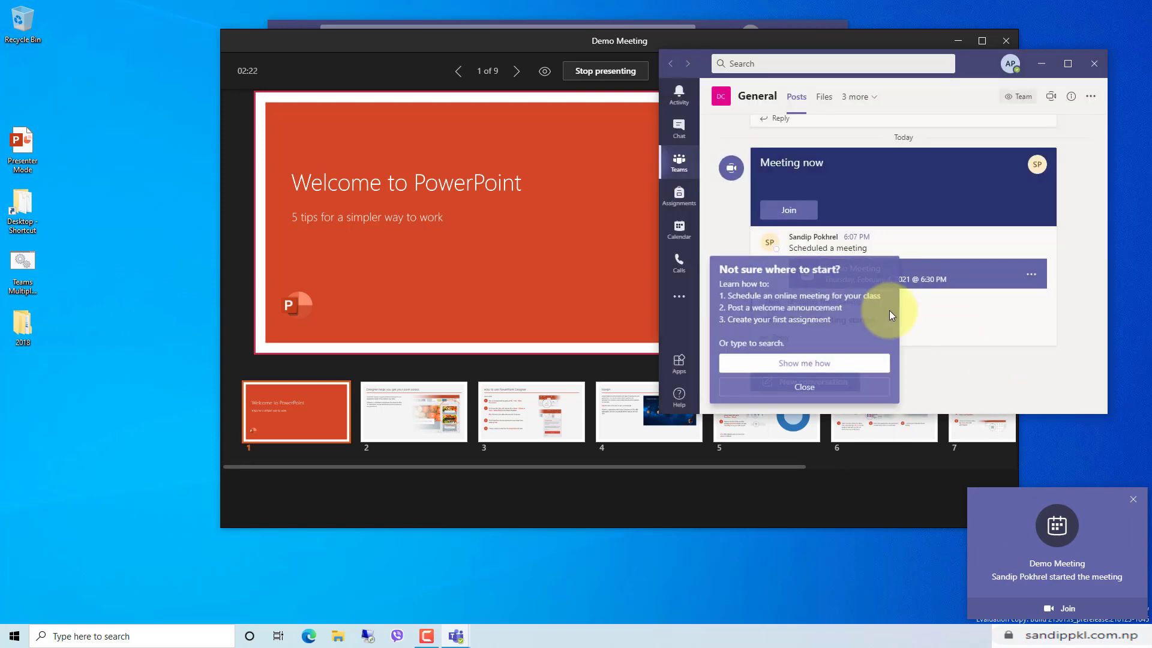
click(802, 389)
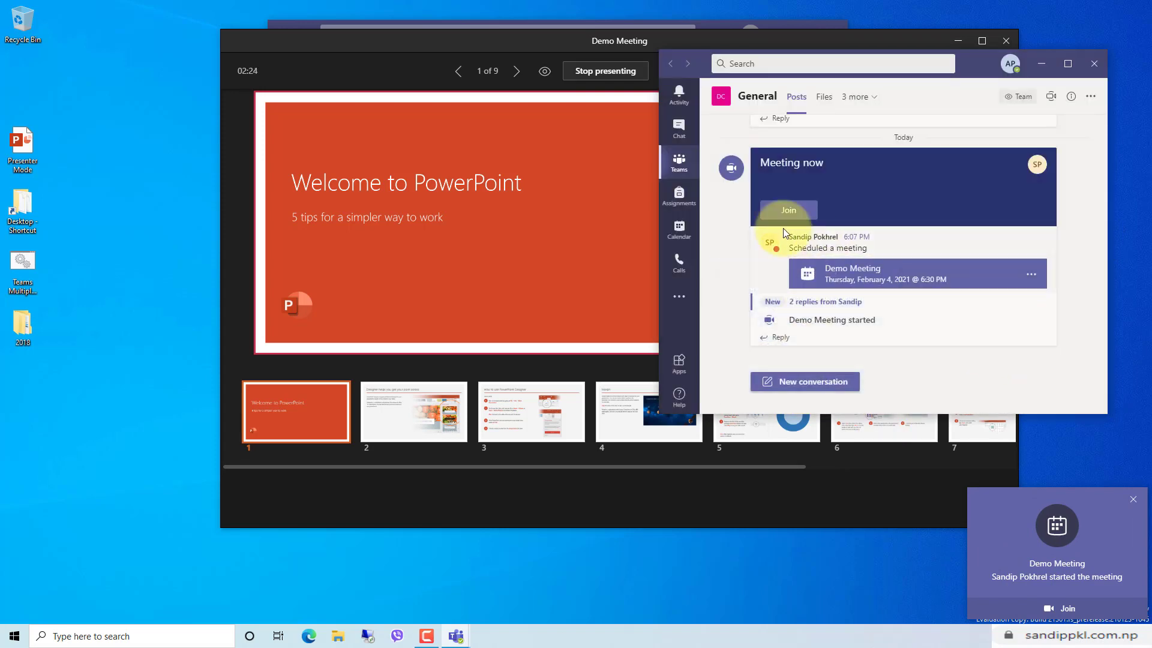
Join the channel's running meeting with Computer audio and minimize the call to a compact bar.
click(789, 211)
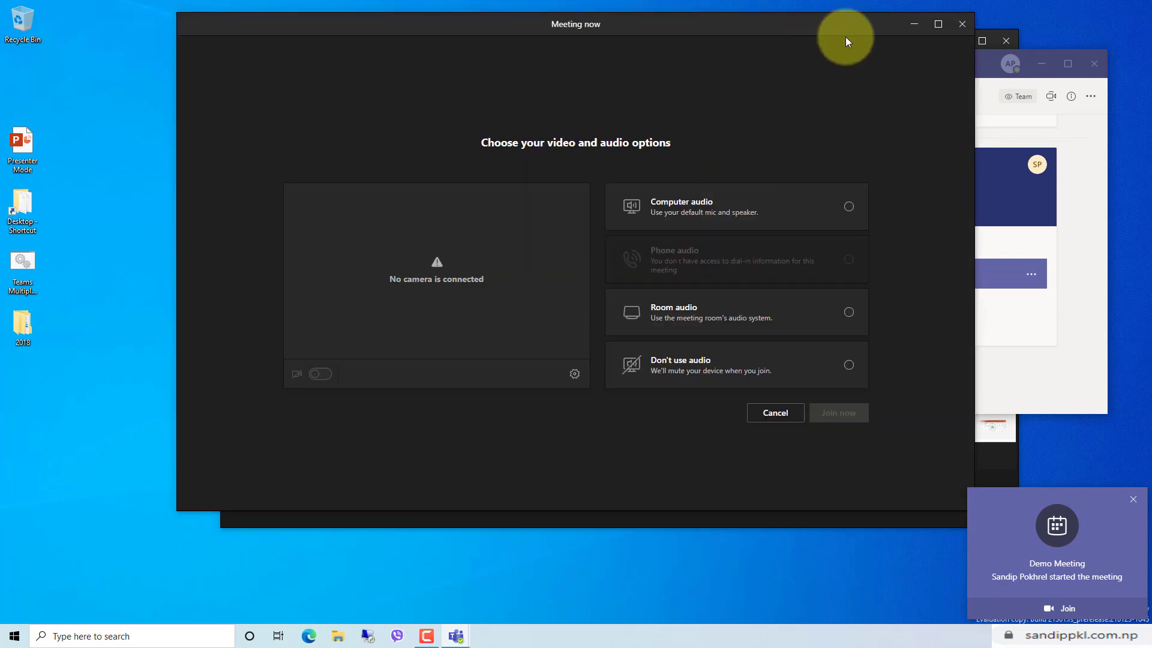
click(846, 211)
click(833, 413)
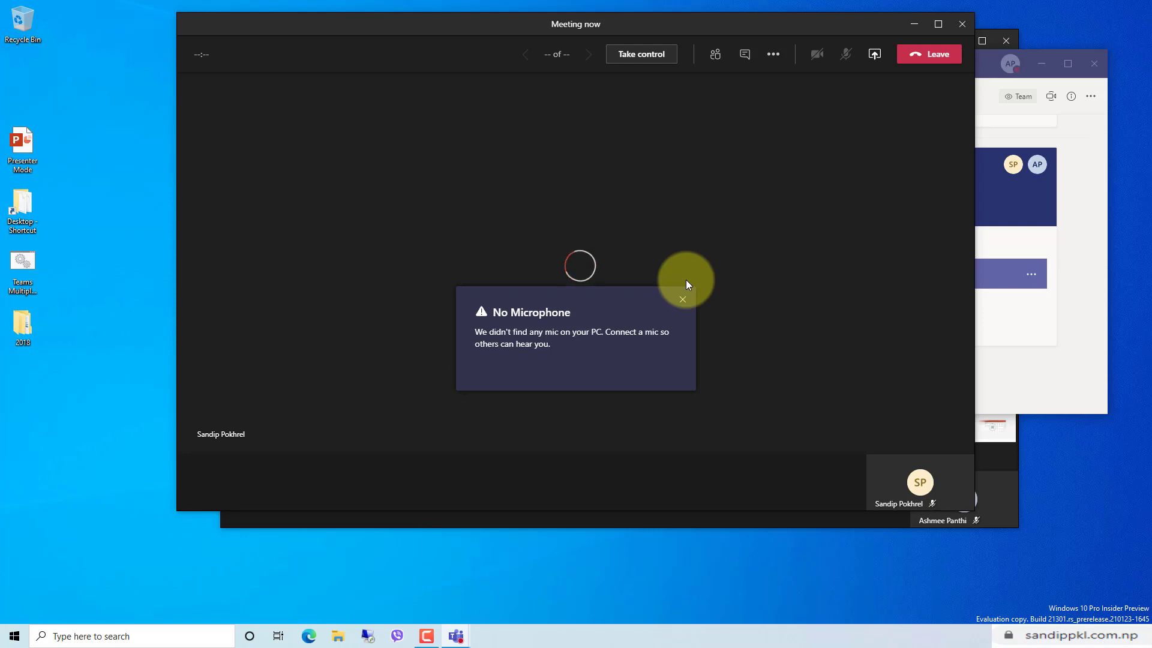
click(912, 24)
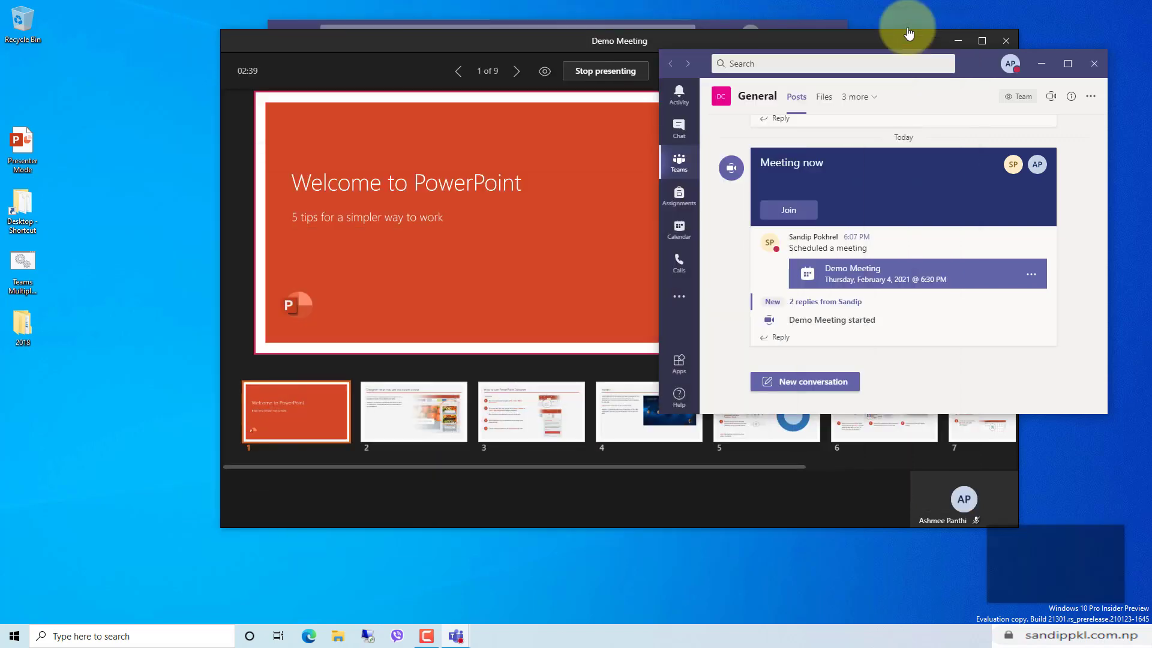
Move to slides 2 and 3, 'How to use PowerPoint Designer', then show the two participants.
click(1041, 63)
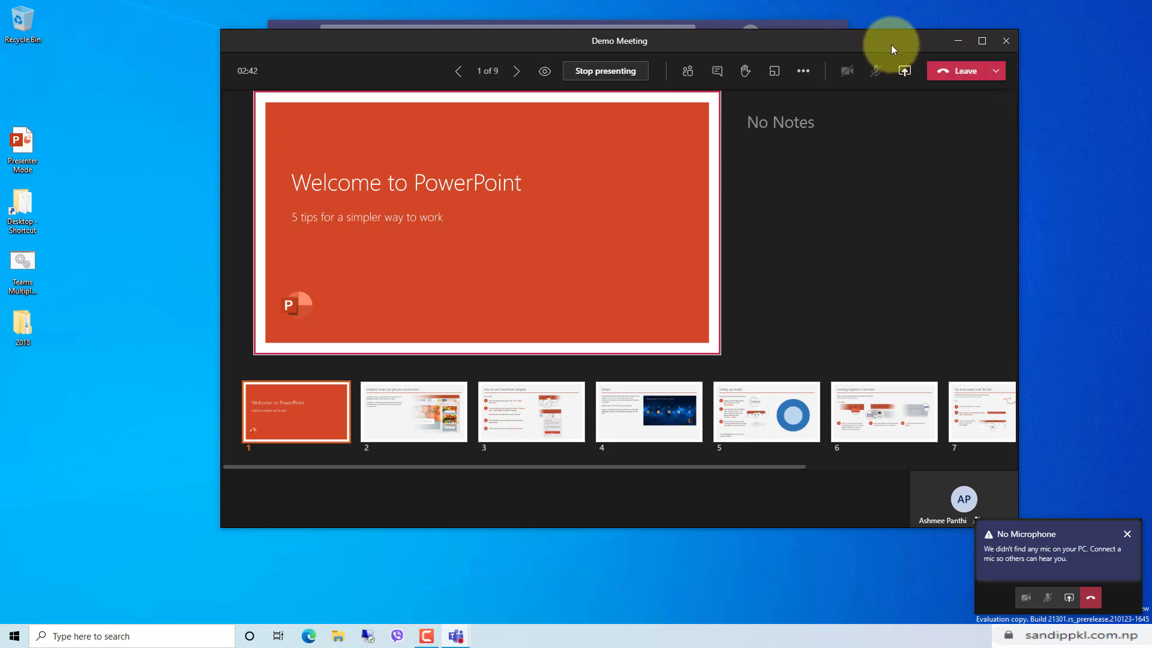
drag(887, 40, 725, 32)
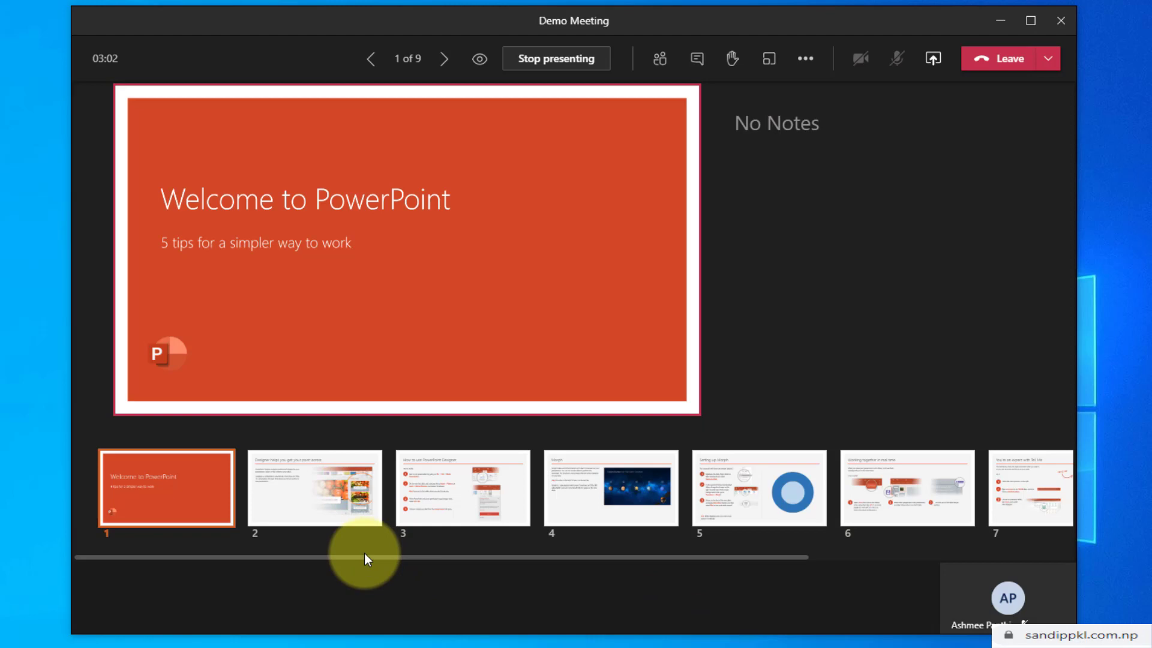
drag(366, 556, 303, 567)
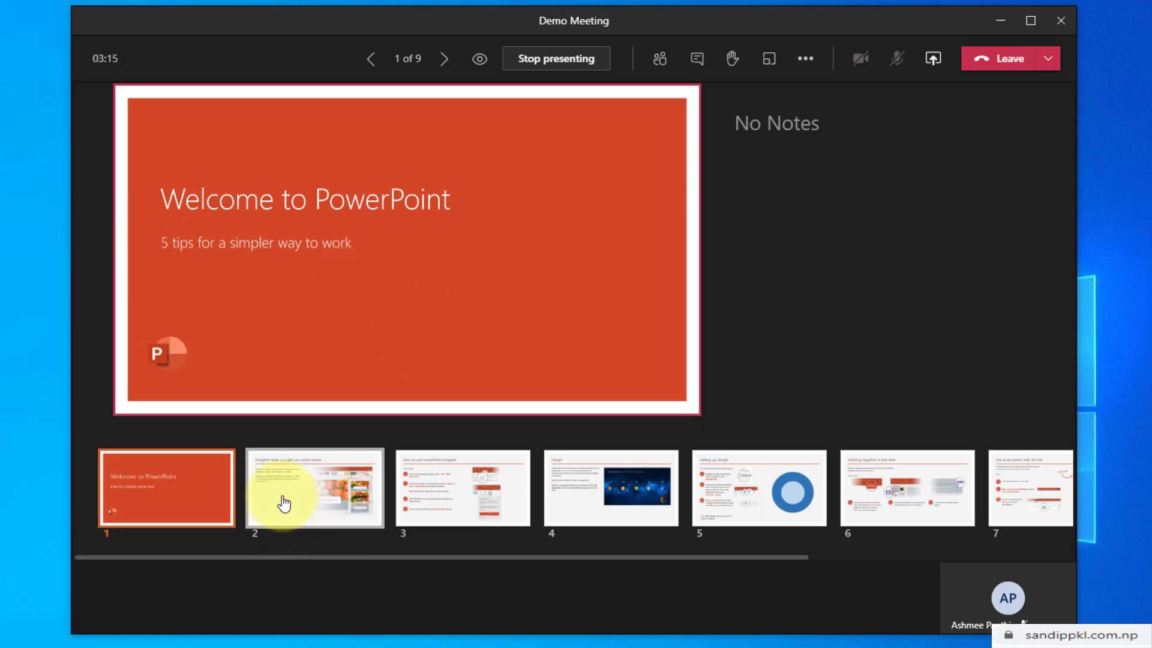
click(284, 503)
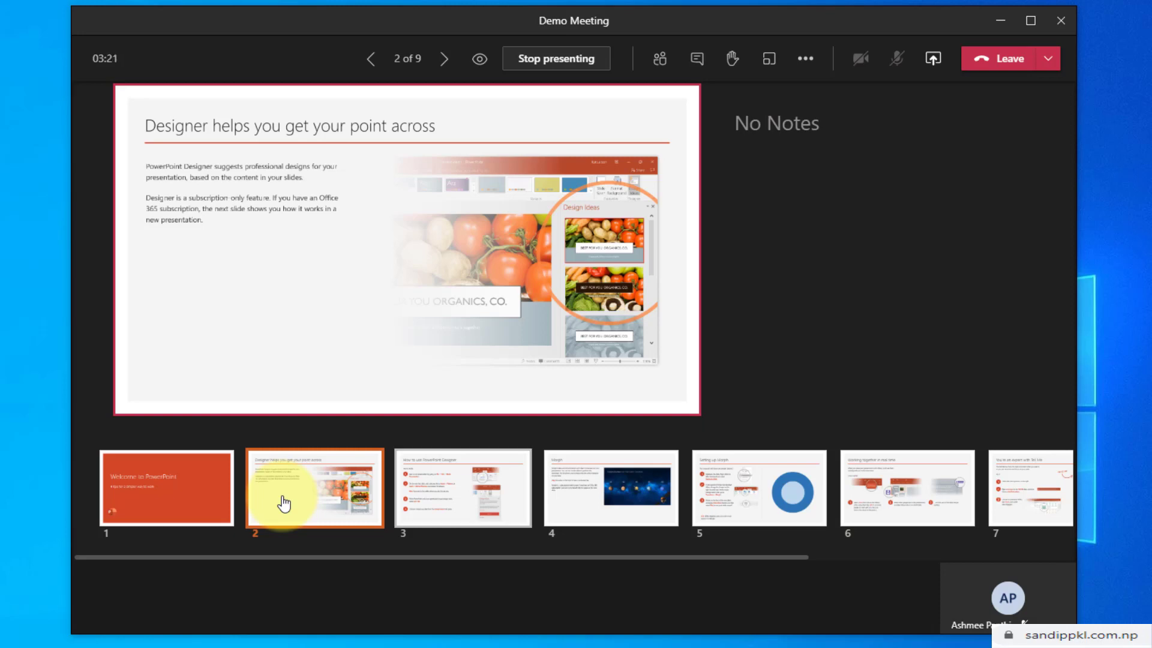
click(465, 480)
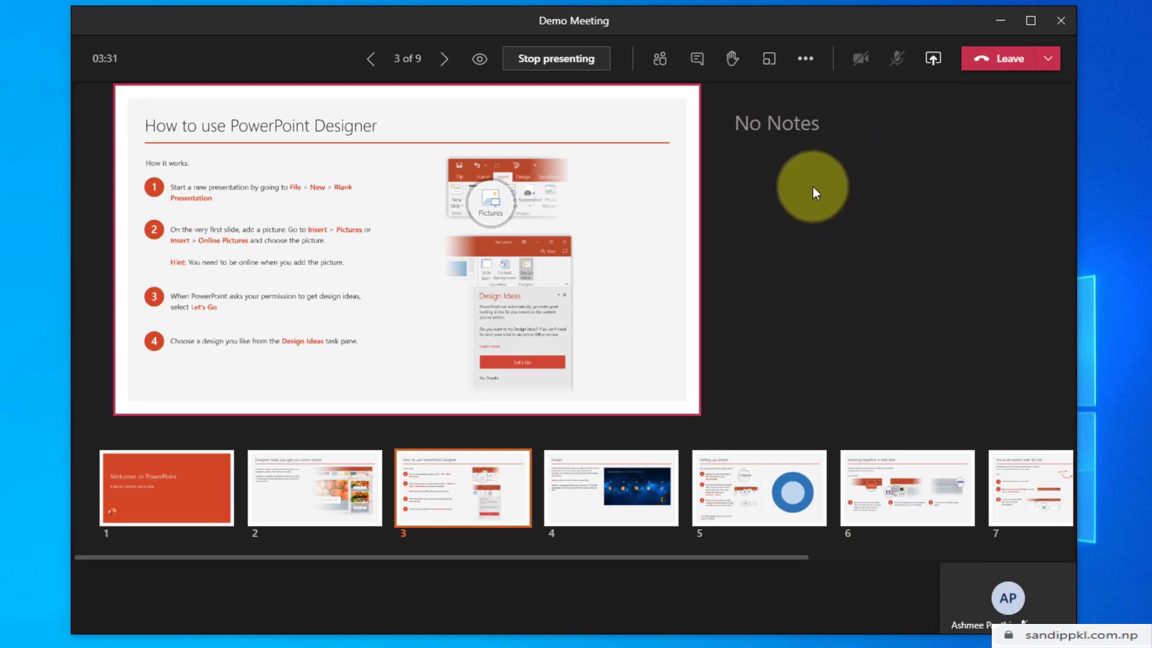
click(661, 59)
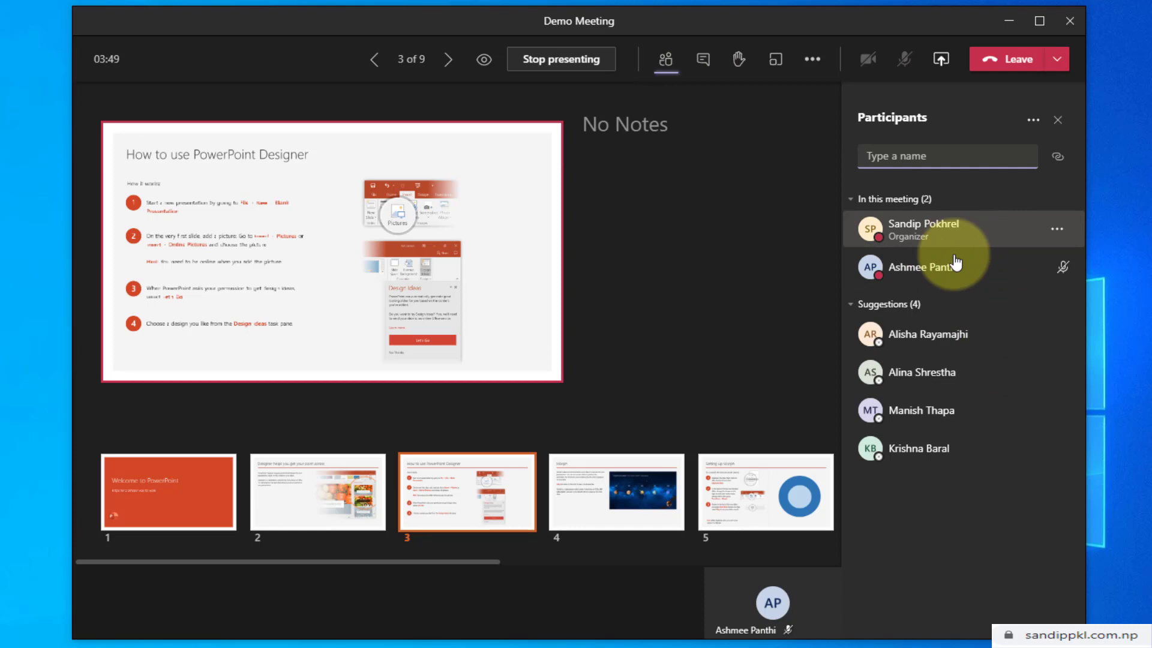
Post 'Hello' in the meeting chat panel.
click(710, 69)
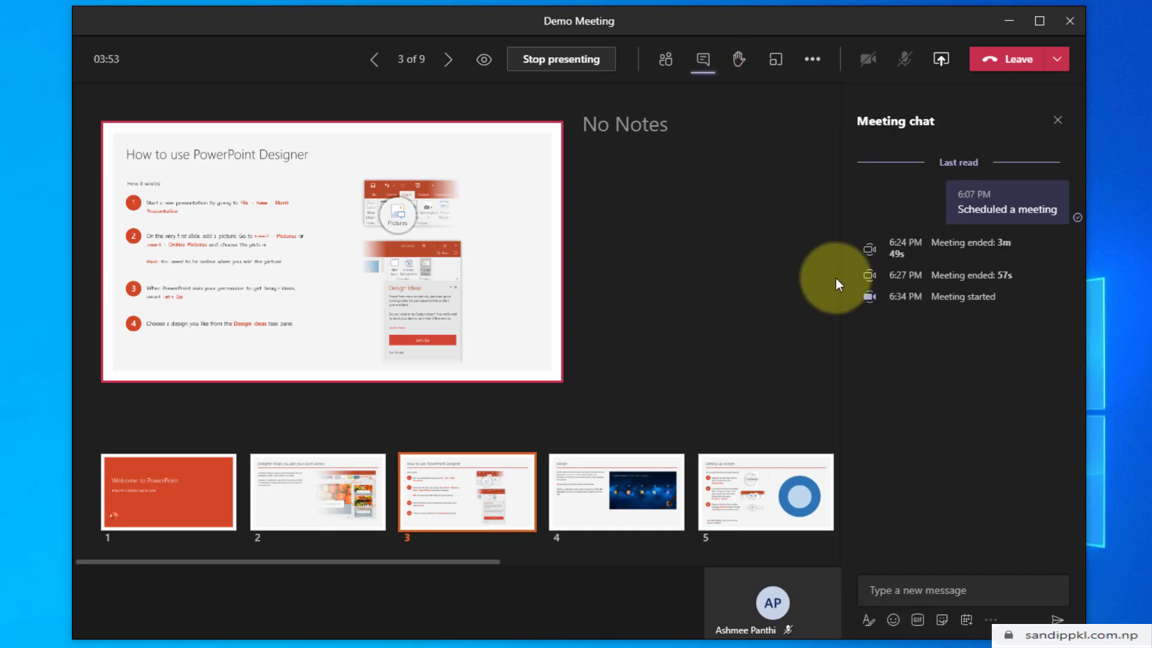
text(Hello)
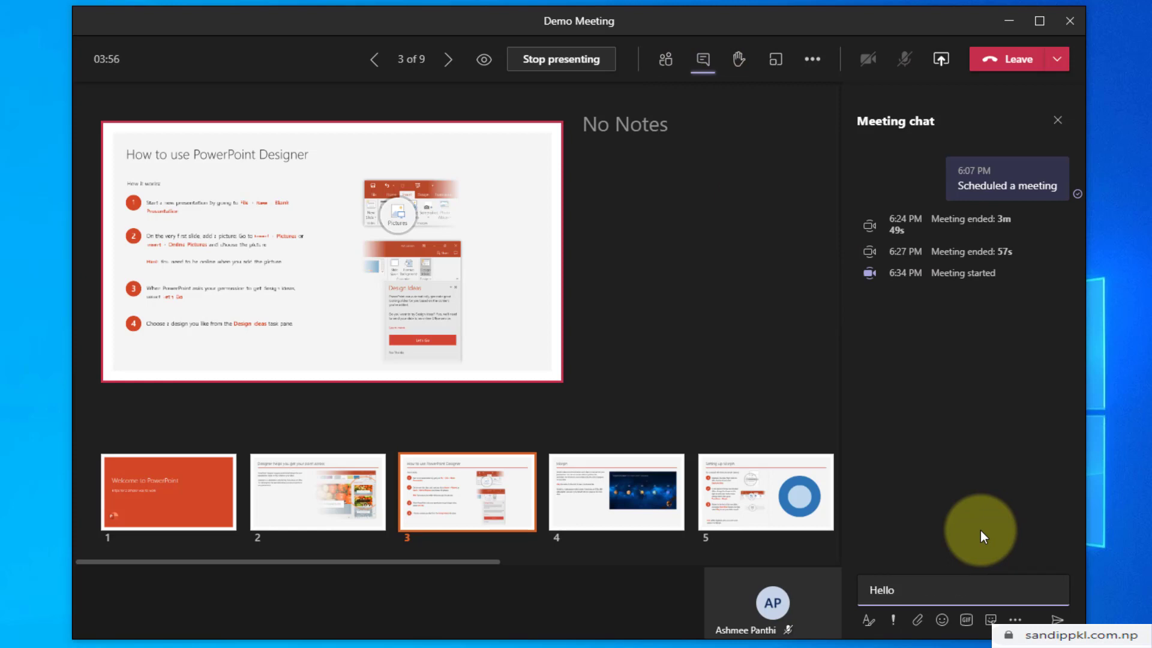
key(Return)
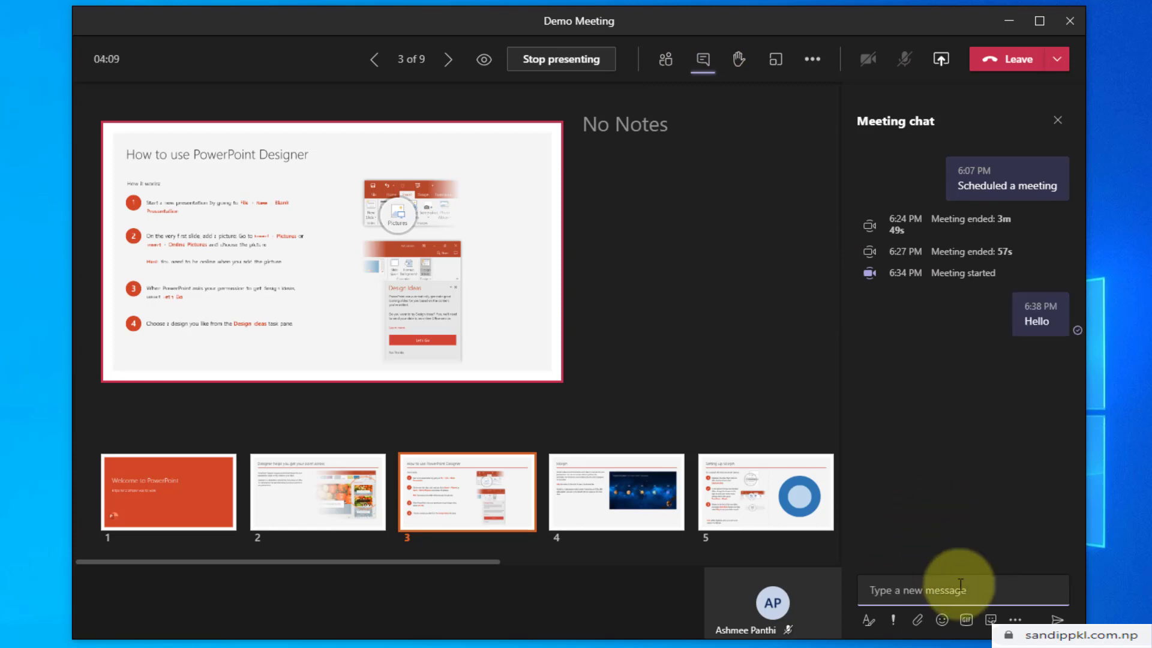
Restore the attendee's Meeting now window and open its chat showing the received Hello beside slide 3.
click(1007, 30)
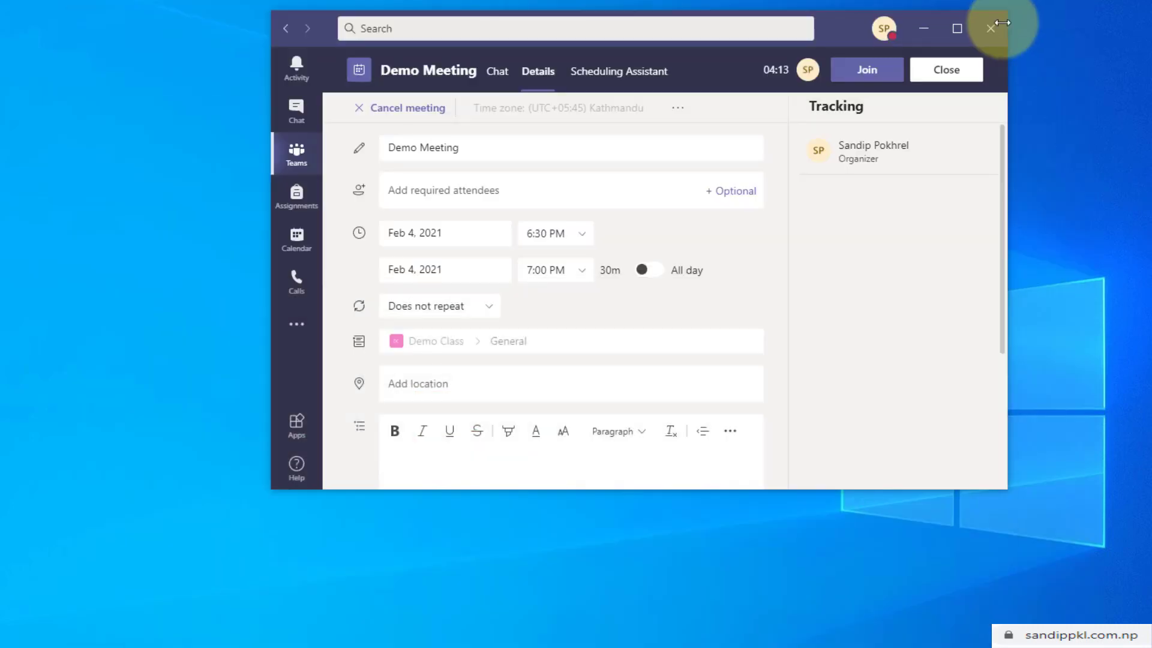
click(934, 36)
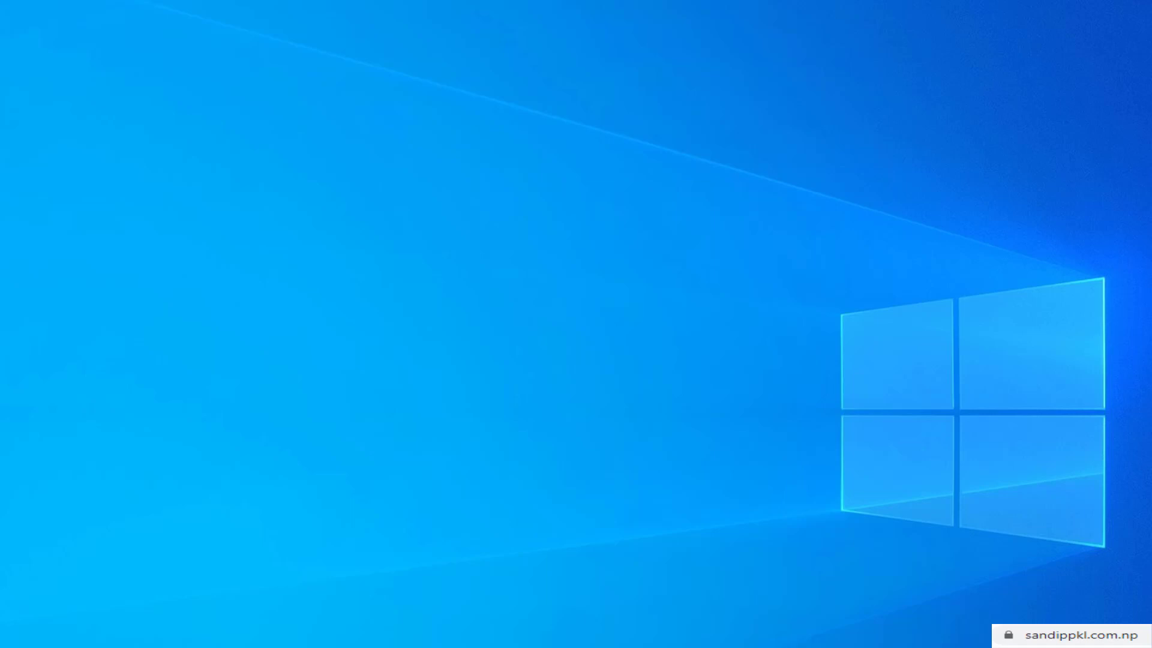
click(703, 642)
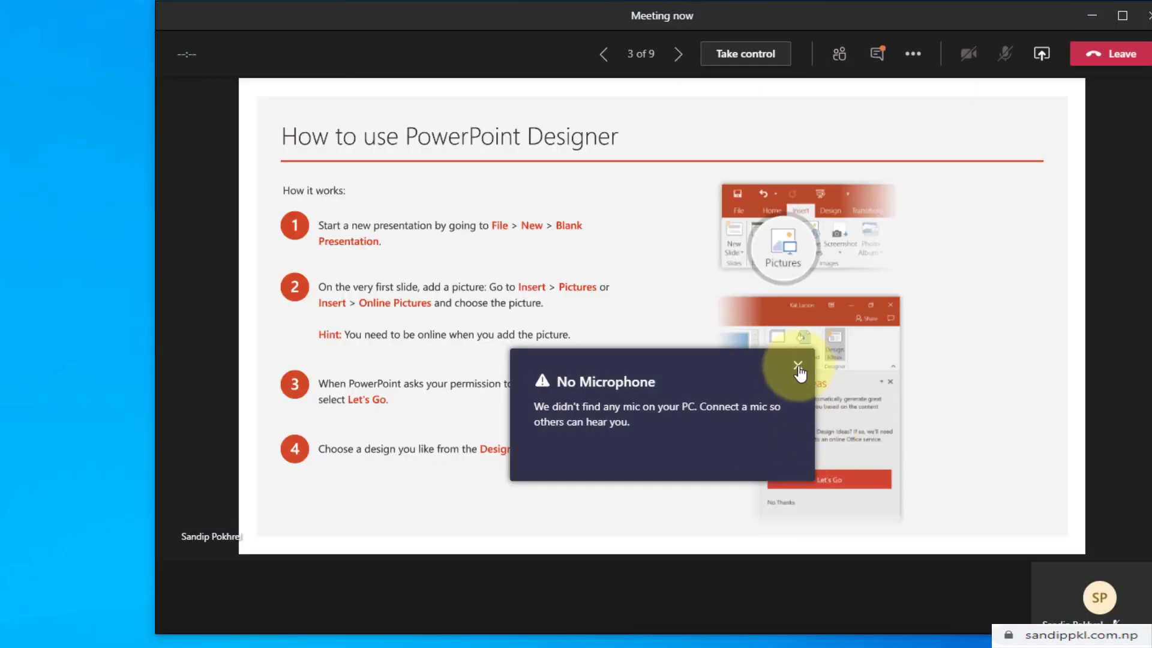
click(798, 366)
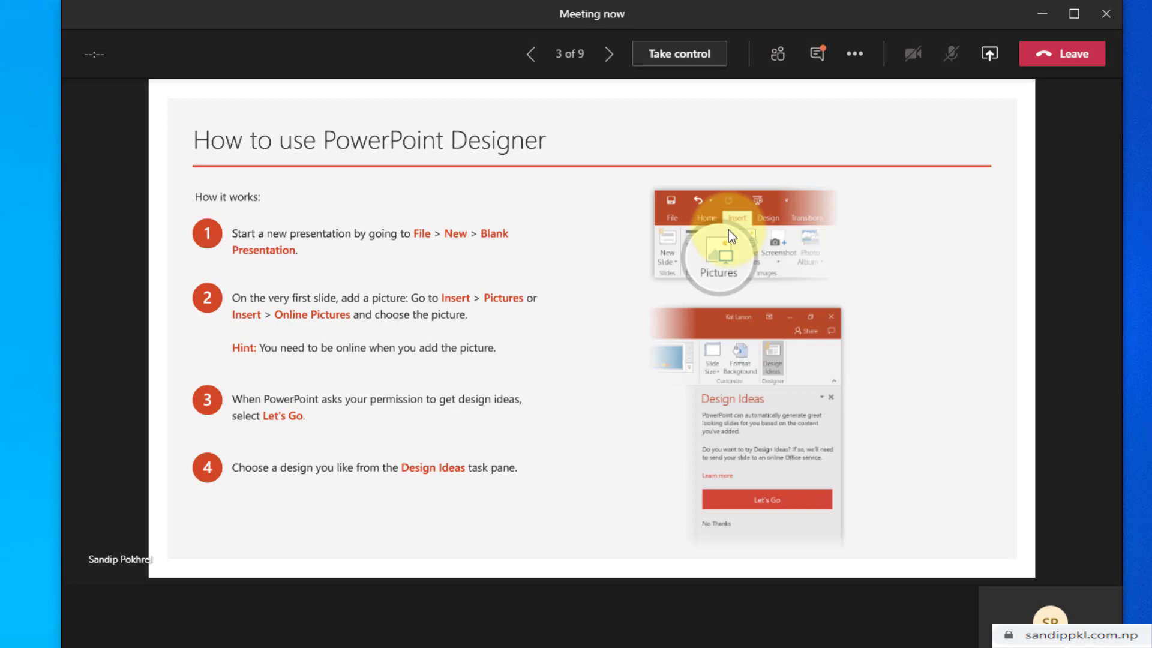
click(814, 59)
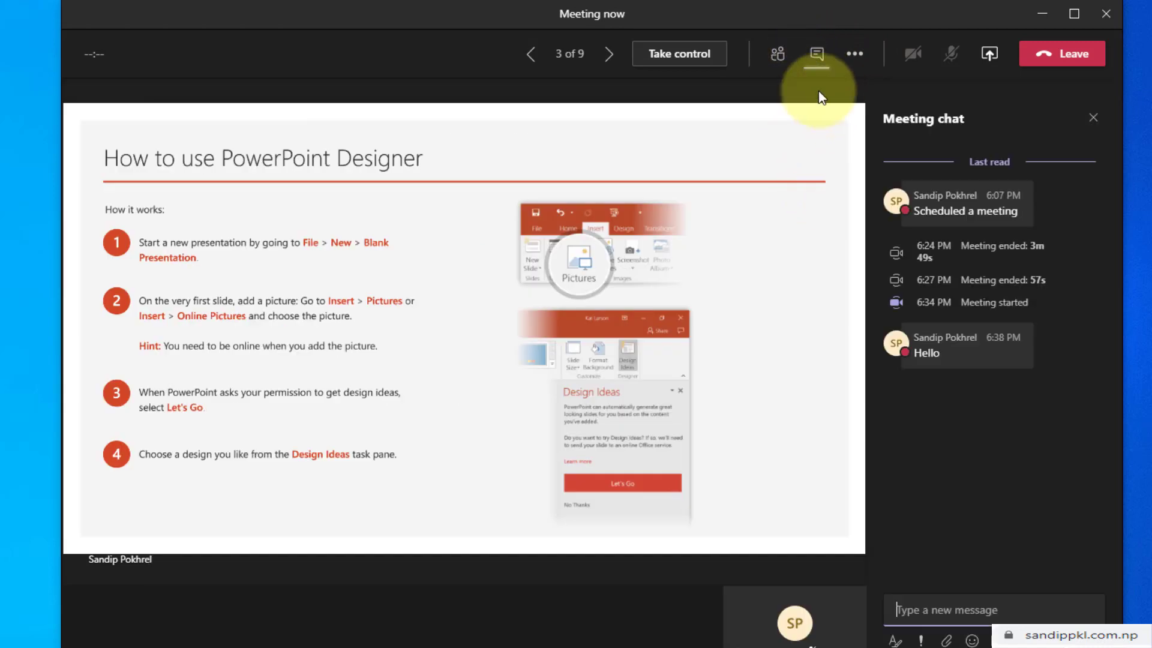
mouse_move(912, 354)
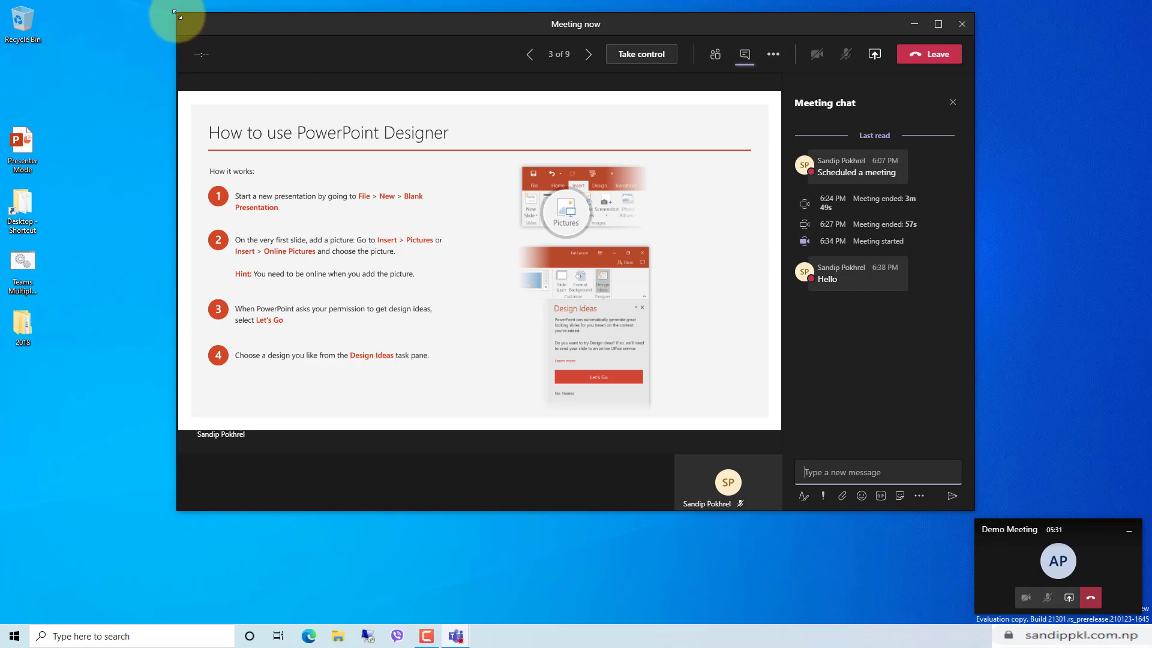
Resize the attendee and presenter meeting windows and place them side by side.
drag(174, 12, 542, 115)
drag(807, 120, 964, 56)
click(407, 556)
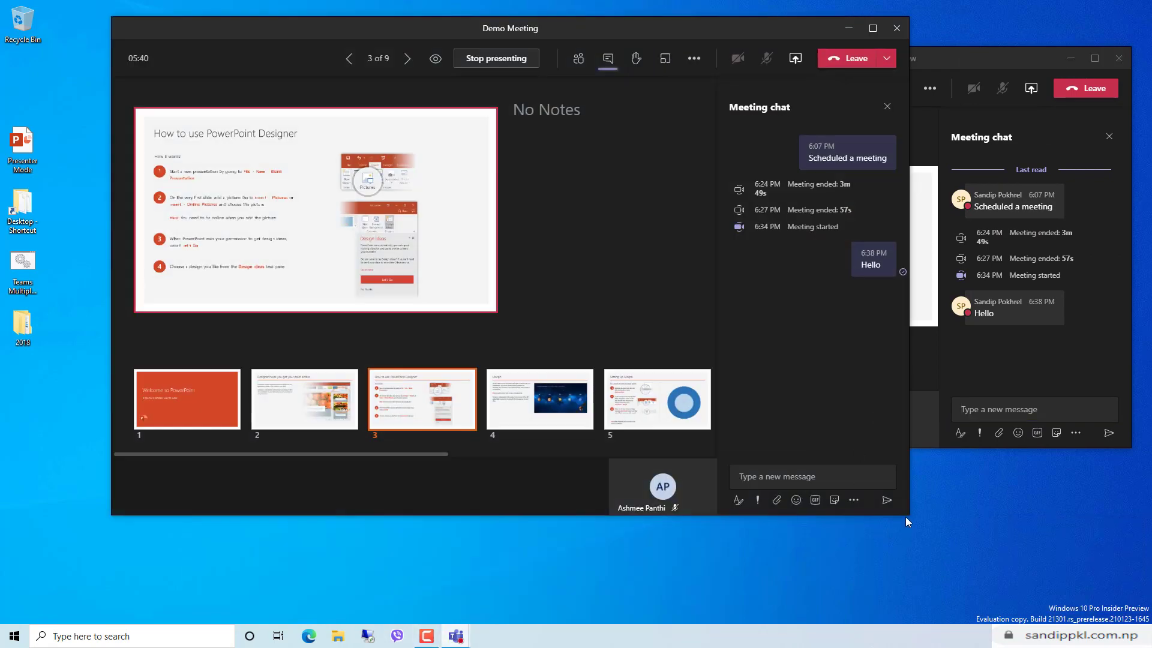
drag(906, 517, 724, 442)
drag(552, 30, 455, 61)
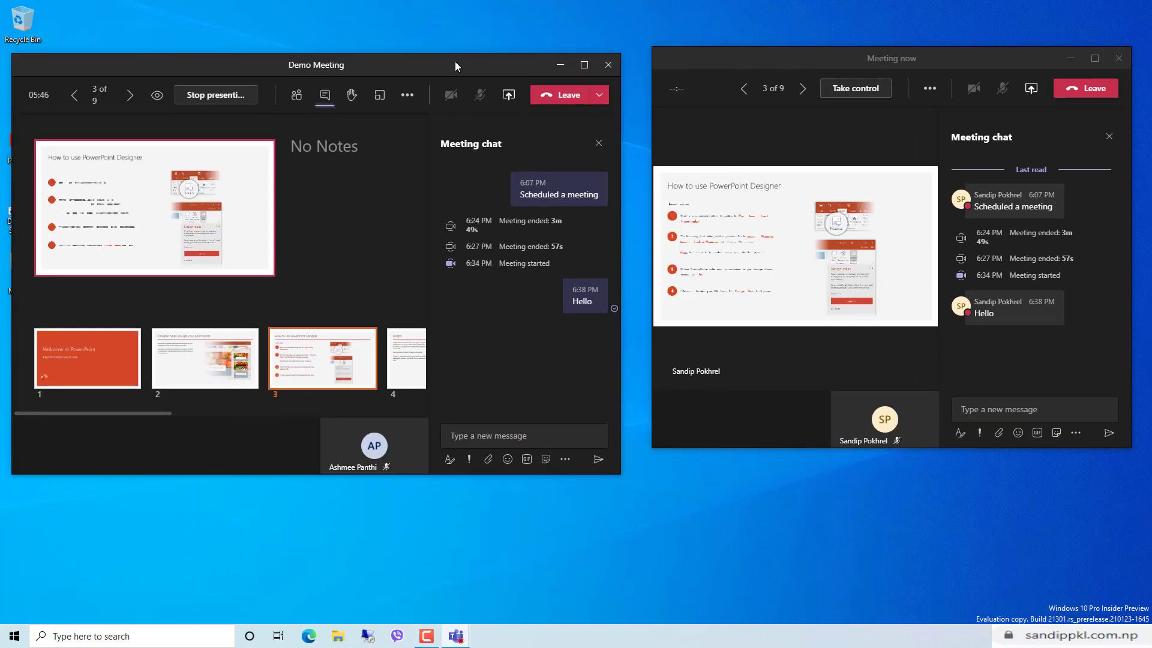
drag(782, 59, 781, 69)
click(409, 65)
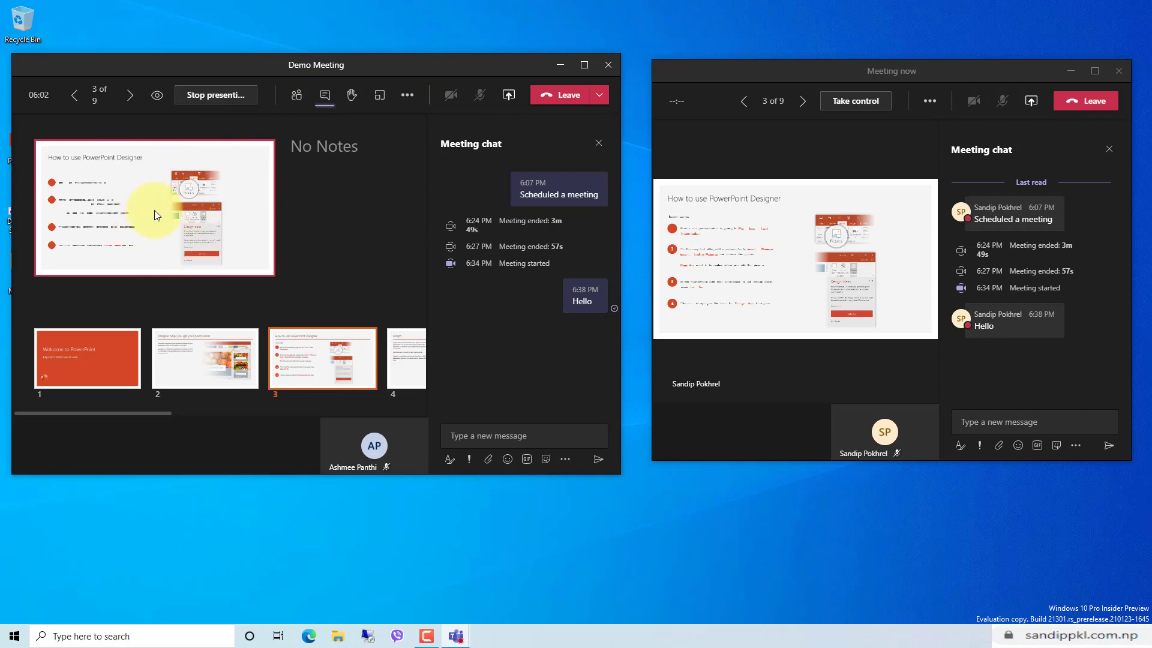
Return the presenter to slide 2 and switch the side panel from Participants back to meeting chat.
click(73, 102)
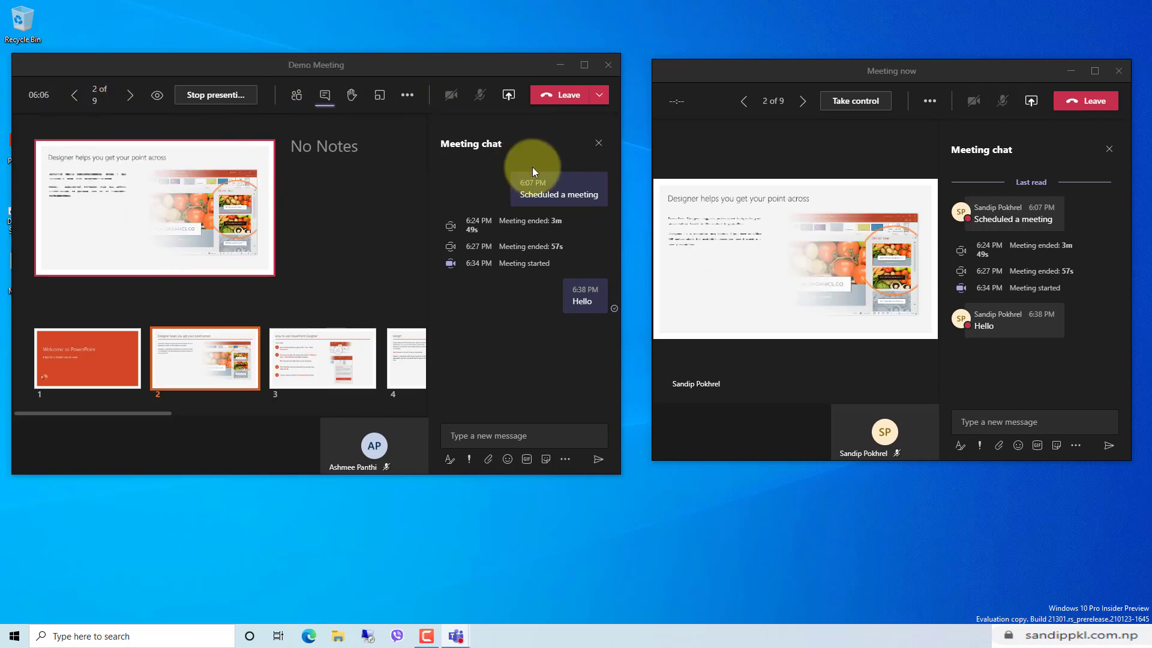
click(916, 73)
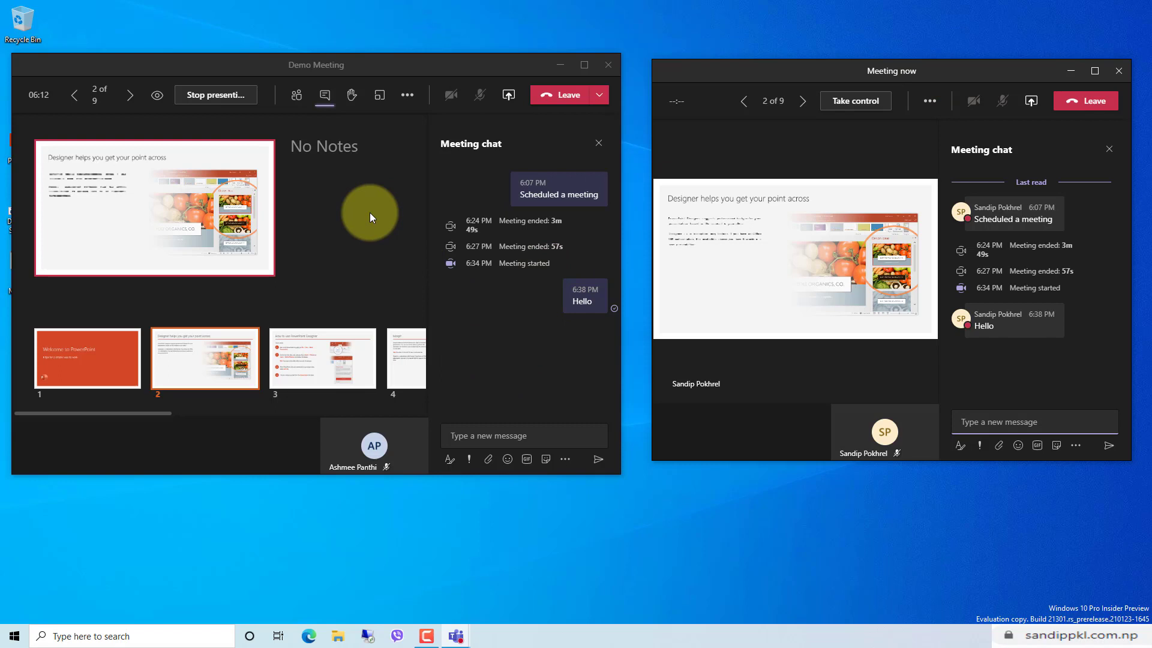
click(296, 97)
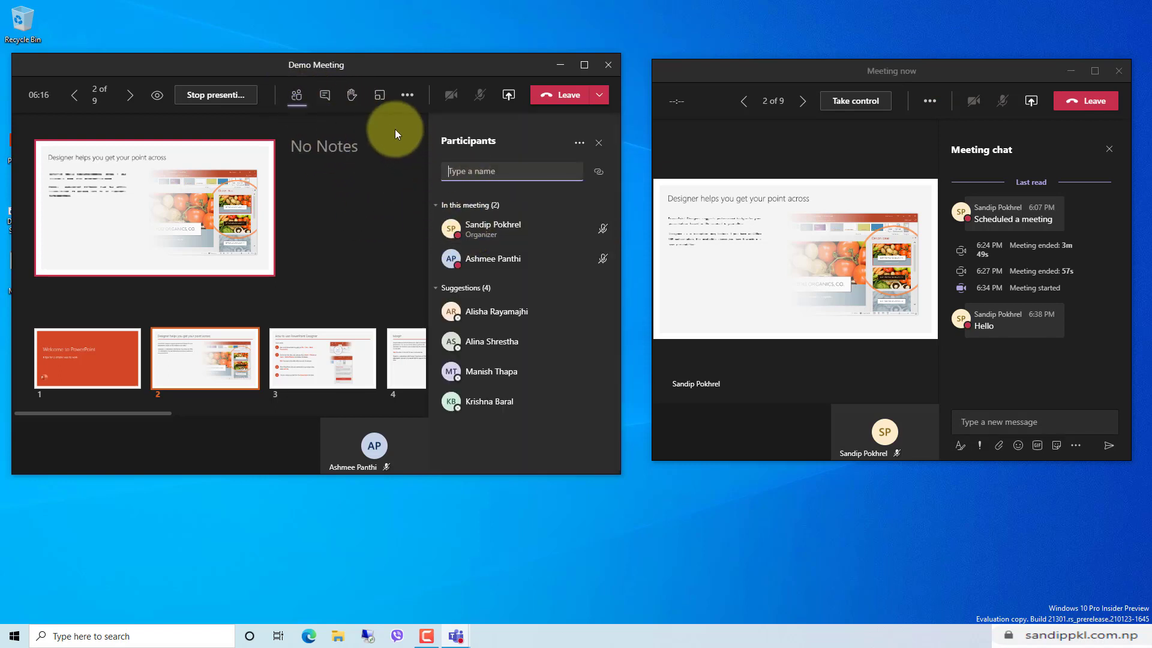
click(324, 95)
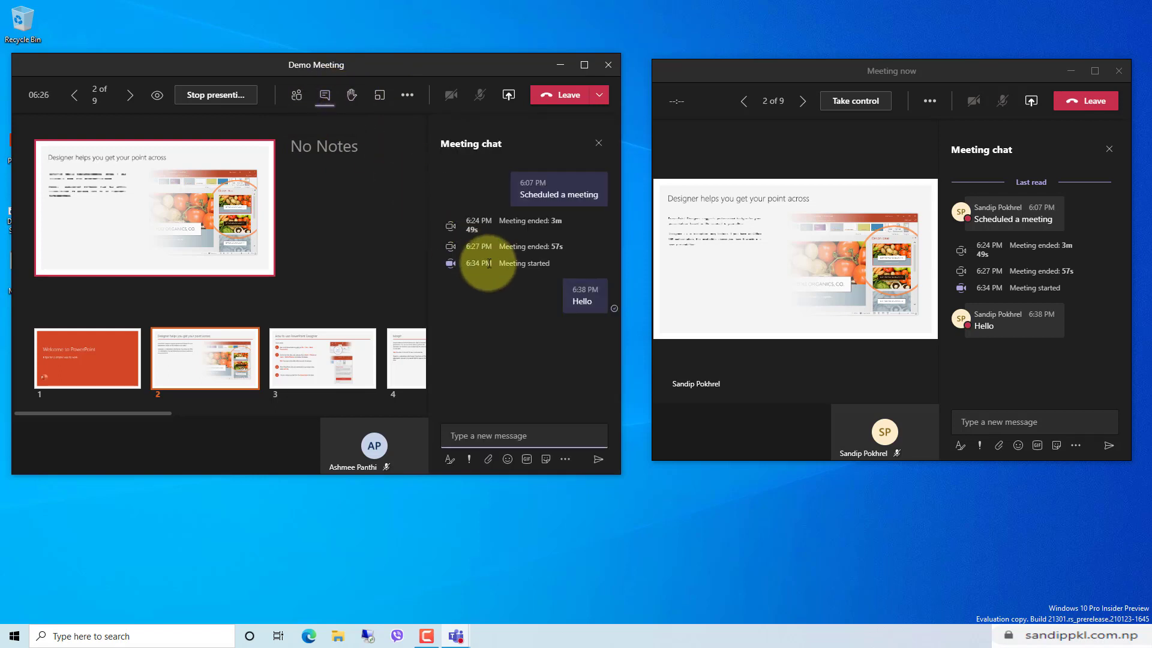
Present slides 1, 2 and 3, then slide 5, Setting up Morph.
click(103, 368)
click(166, 367)
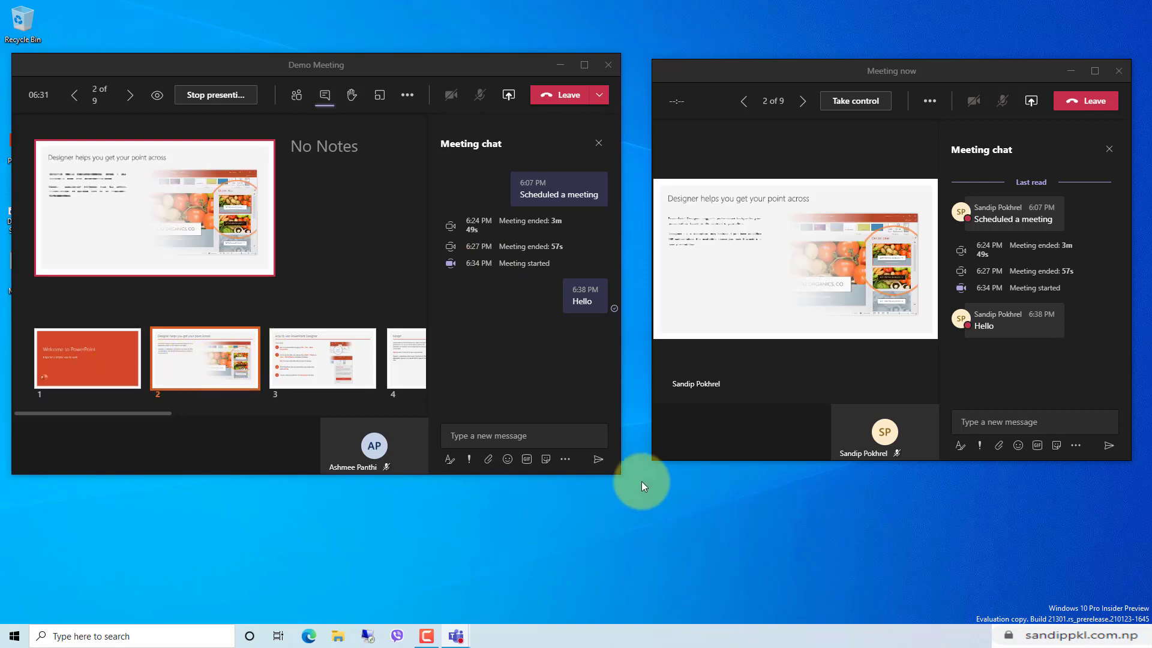
click(335, 370)
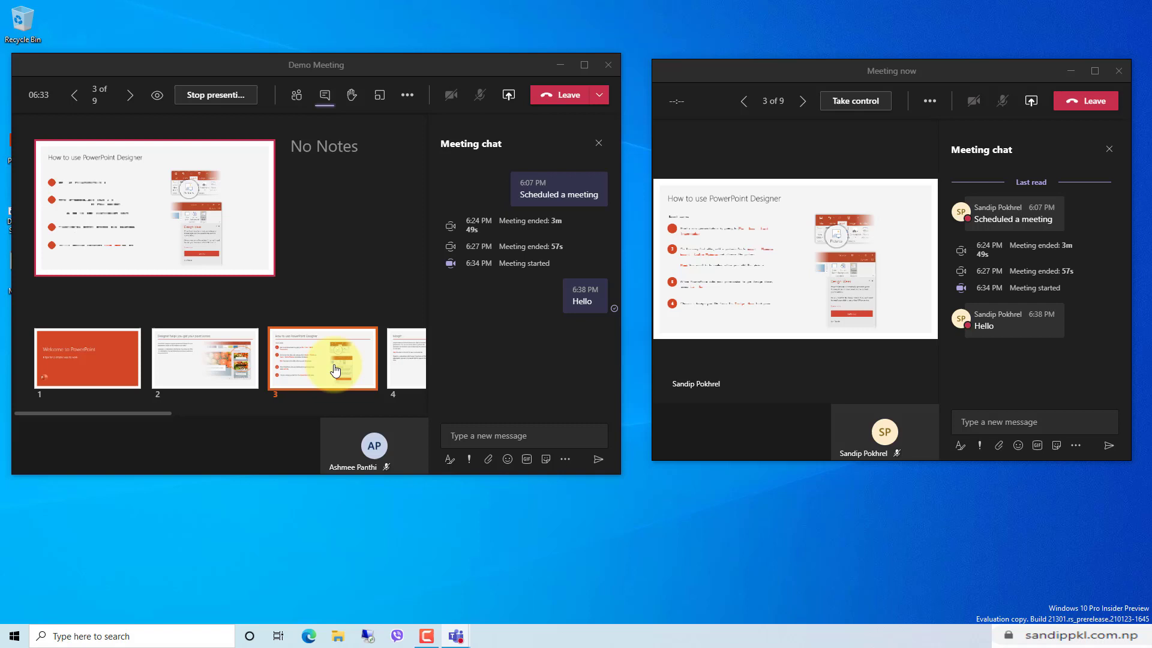
scroll(334, 370, right, 5)
click(239, 366)
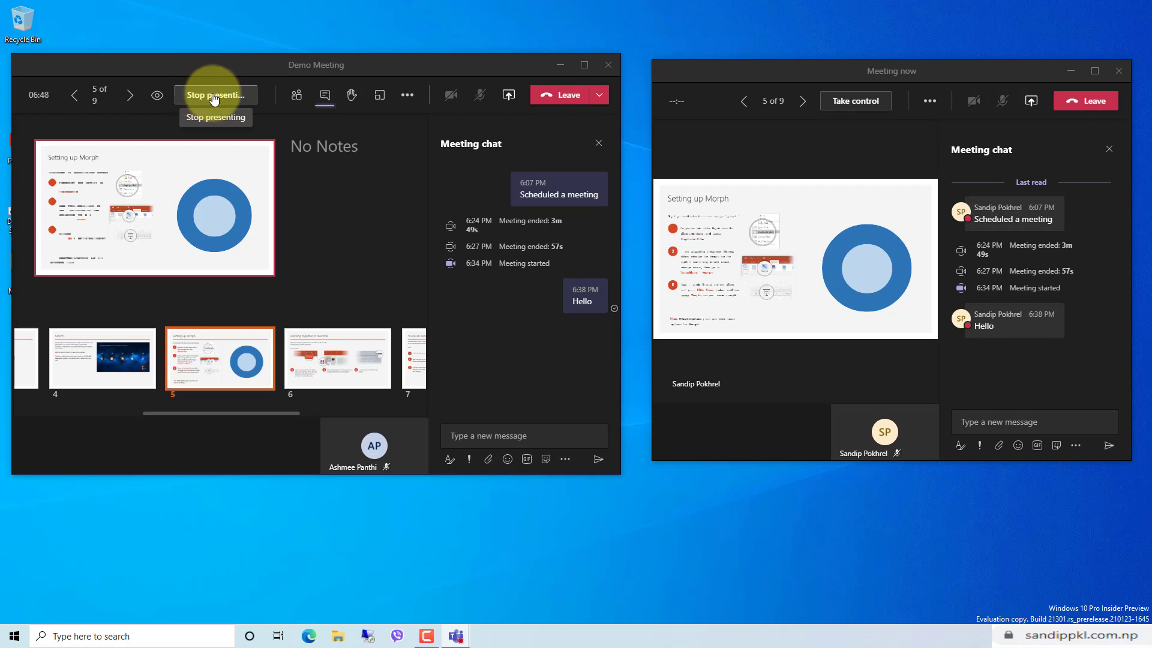
Toggle attendee browsing off and on, step the attendee back to slide 4, then resync to presenter's slide 5.
click(156, 99)
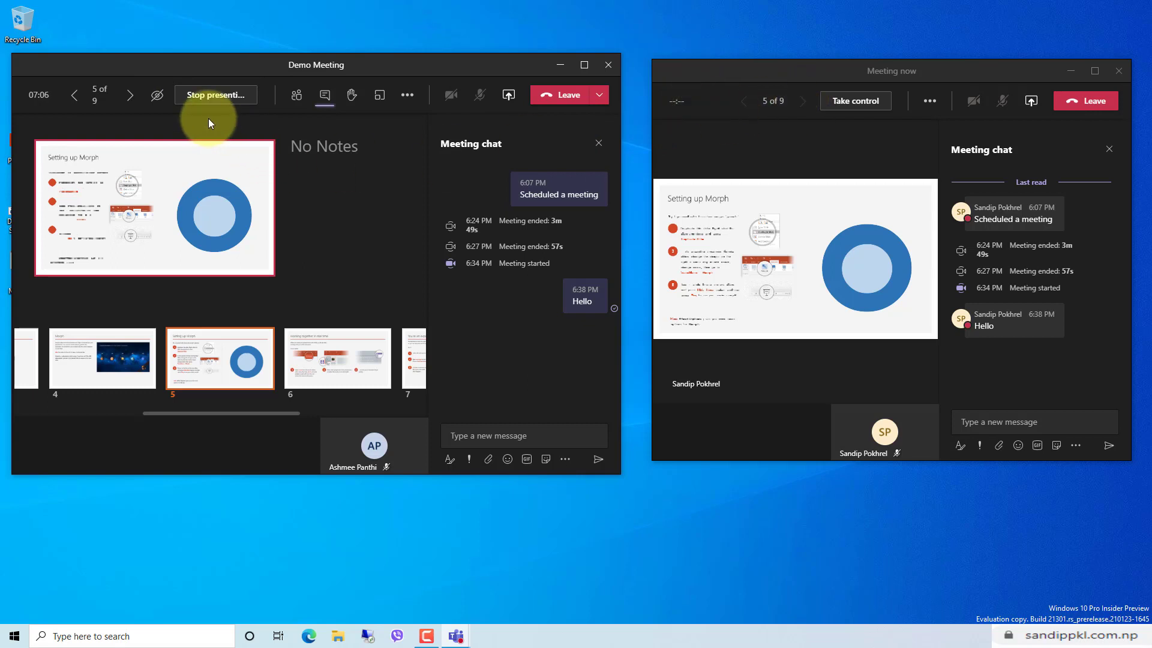
click(157, 96)
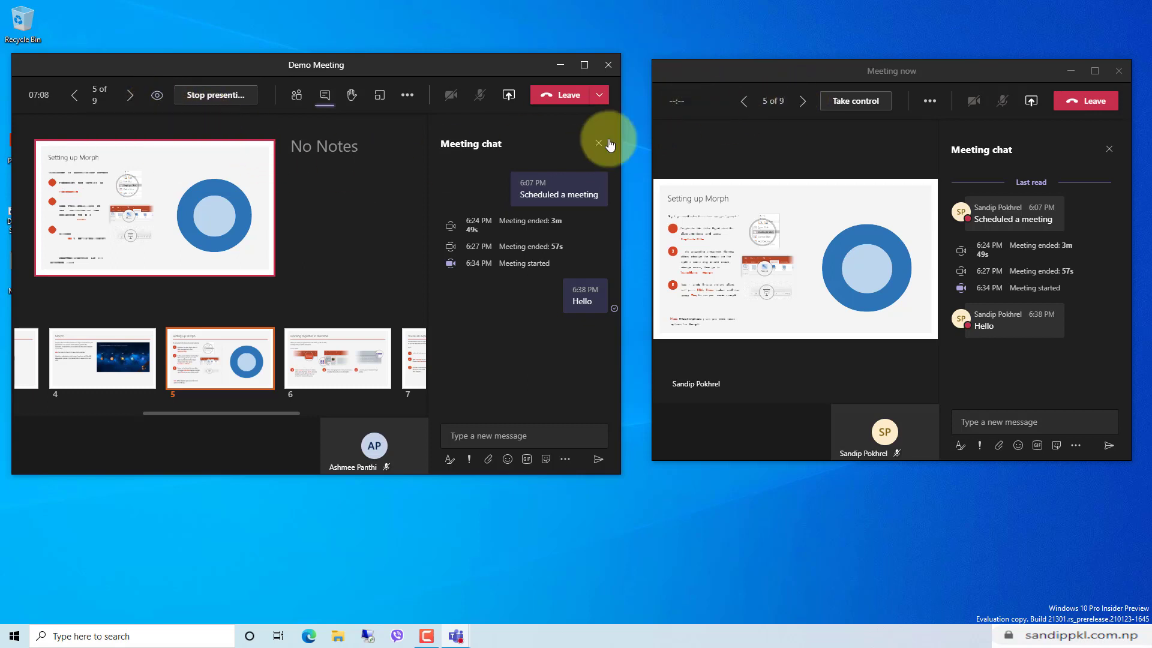
click(803, 102)
click(813, 107)
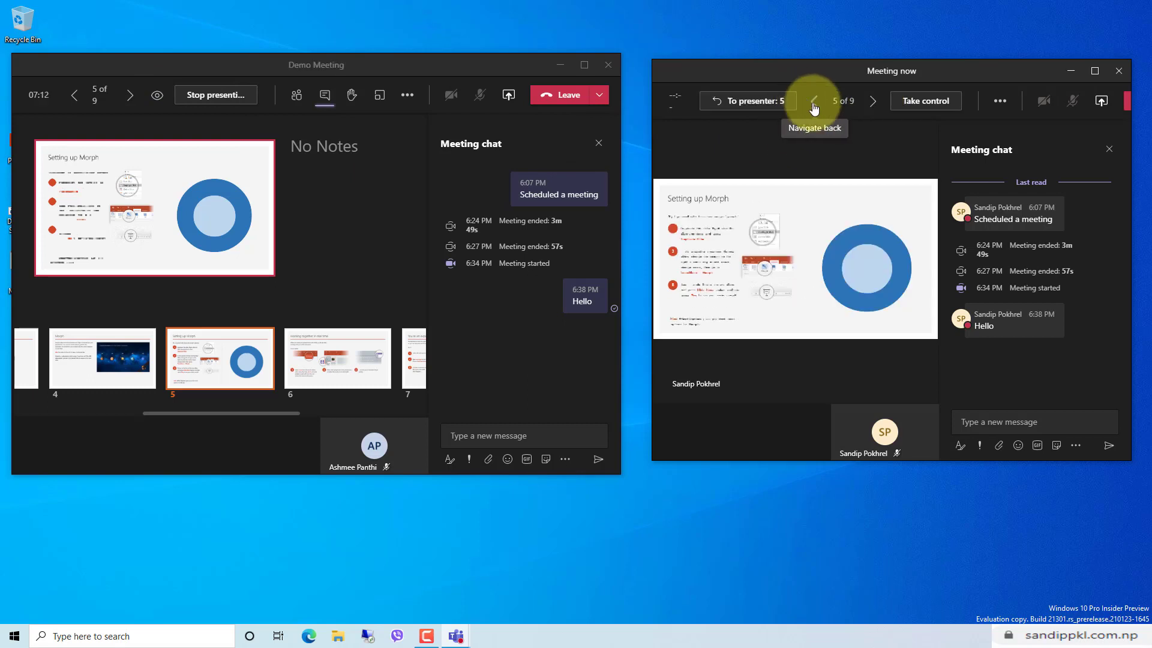
click(813, 107)
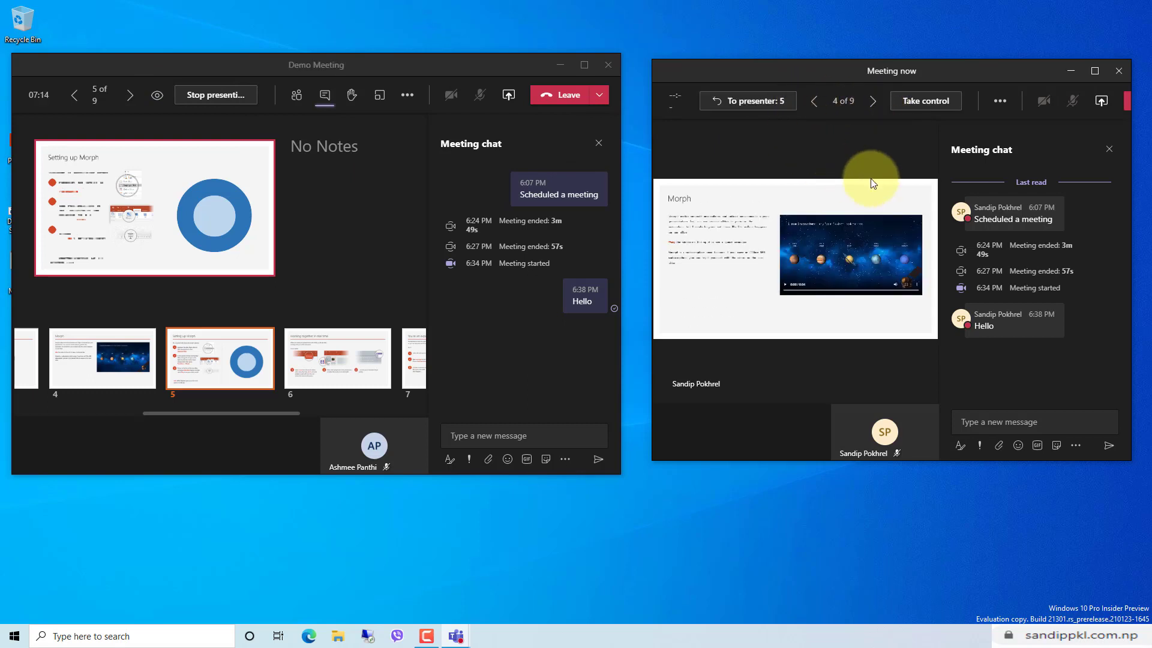
click(744, 108)
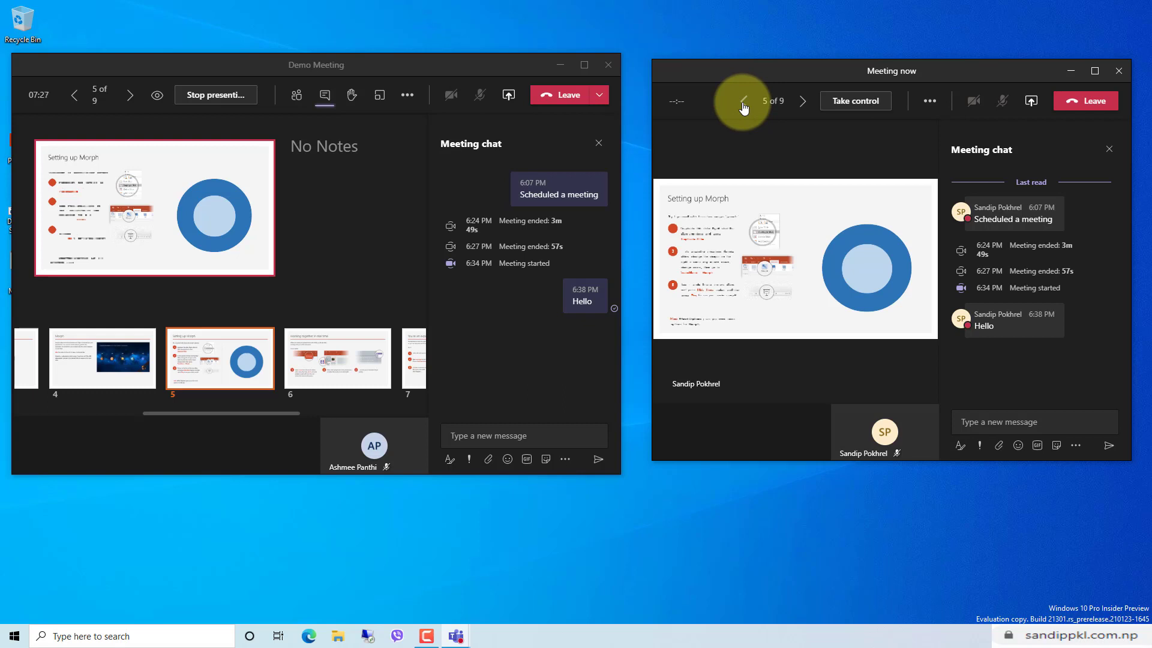